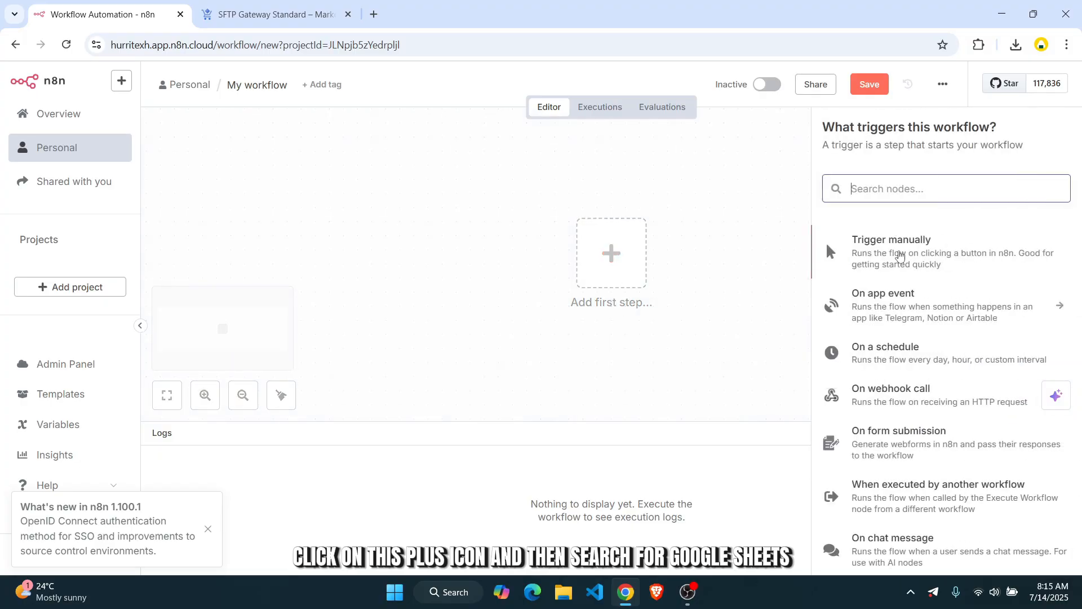
- Add a Google Sheets 'Create spreadsheet' node after the manual trigger by searching 'google shee'
type("google")
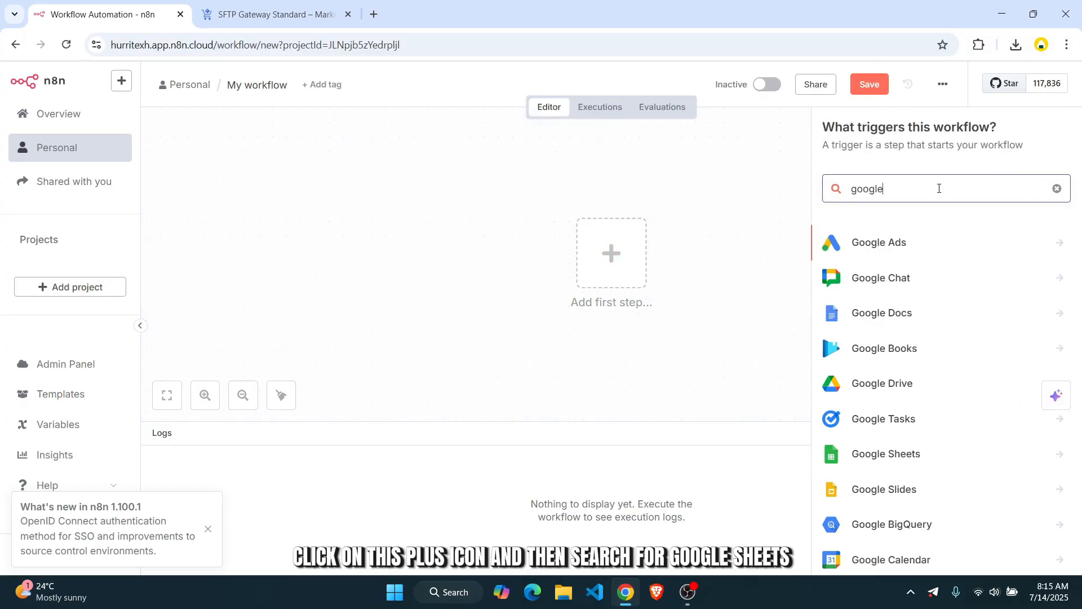
type(" shee")
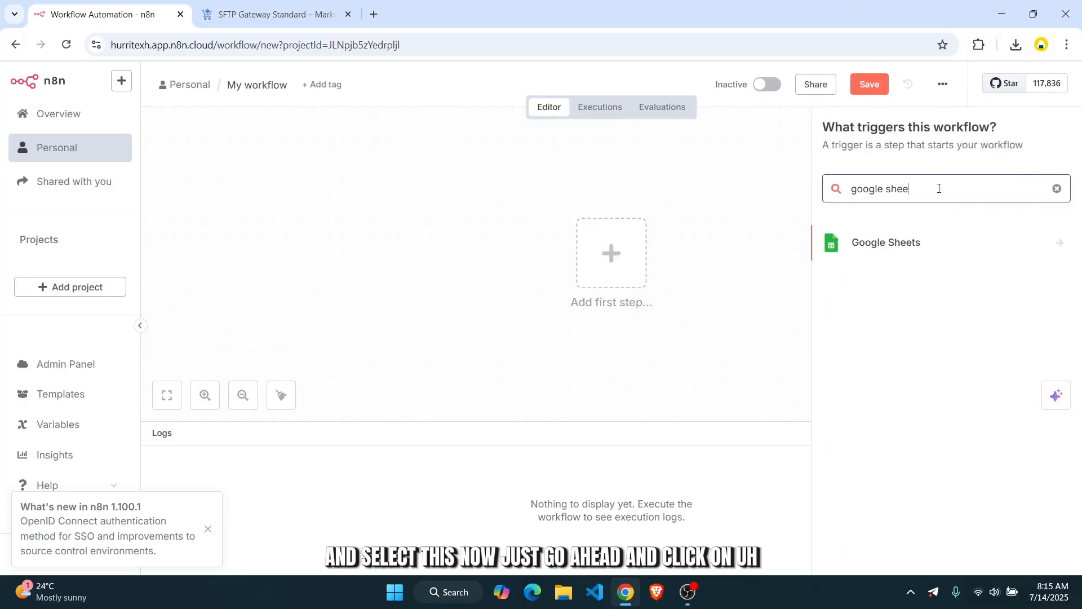
left_click(935, 238)
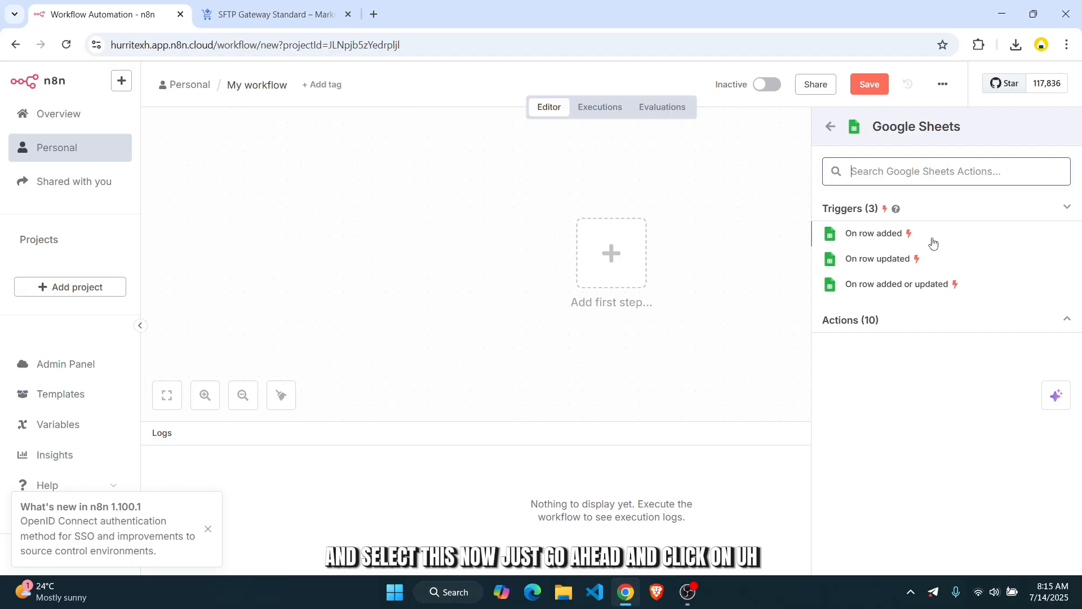
left_click(882, 239)
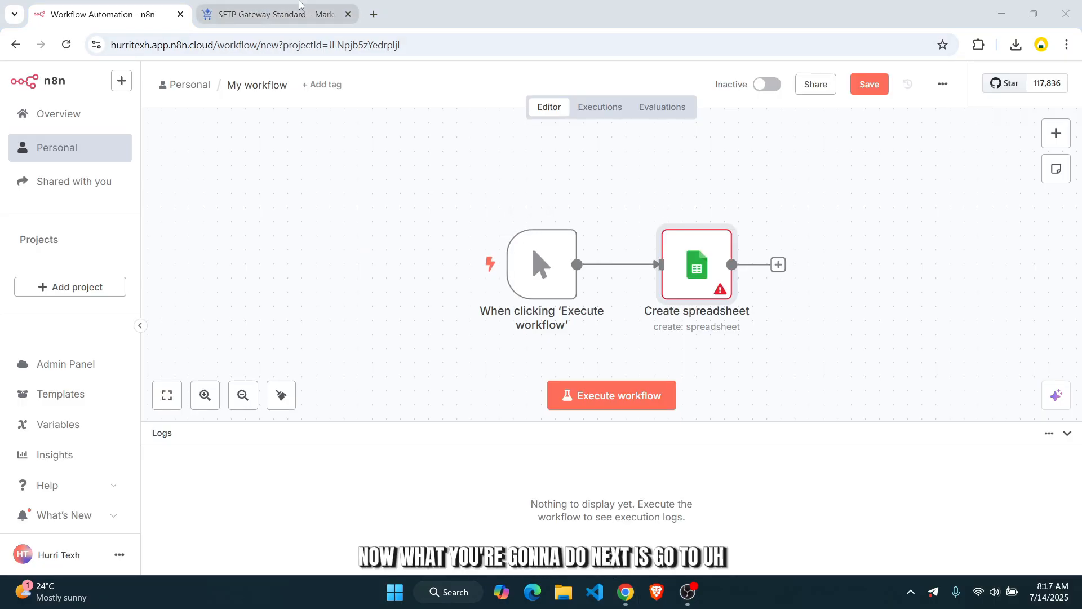
- Create a new Google Cloud project named n8ntest from the project picker
left_click(275, 5)
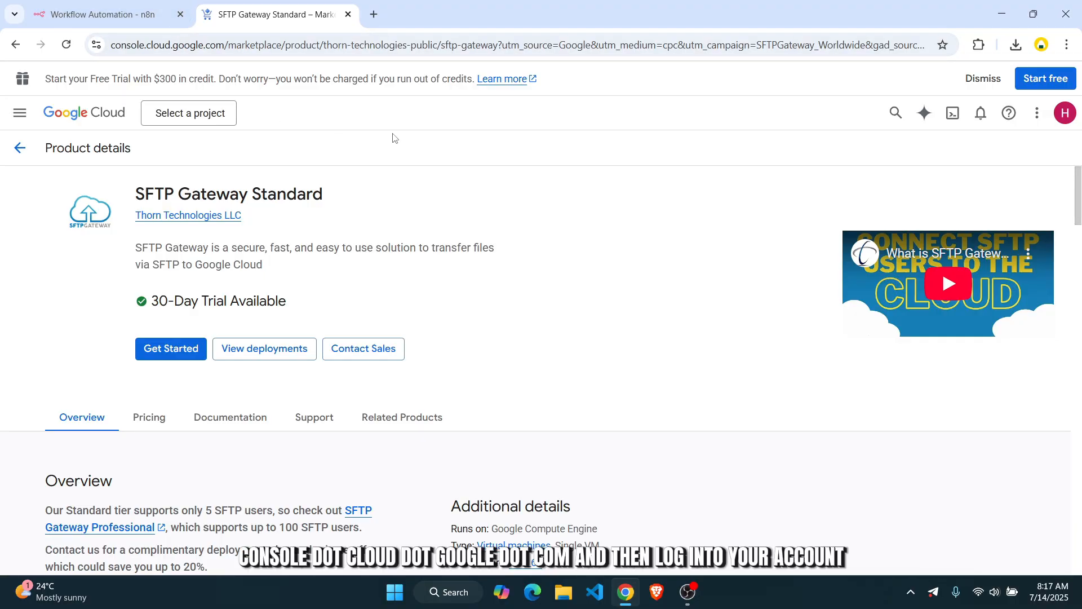
left_click(220, 115)
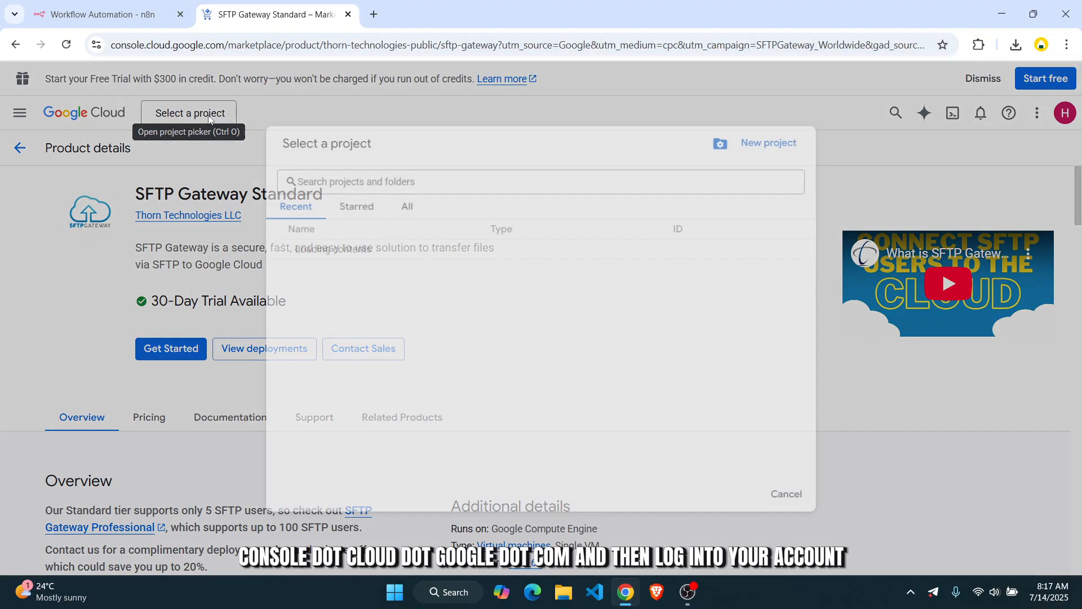
left_click(755, 138)
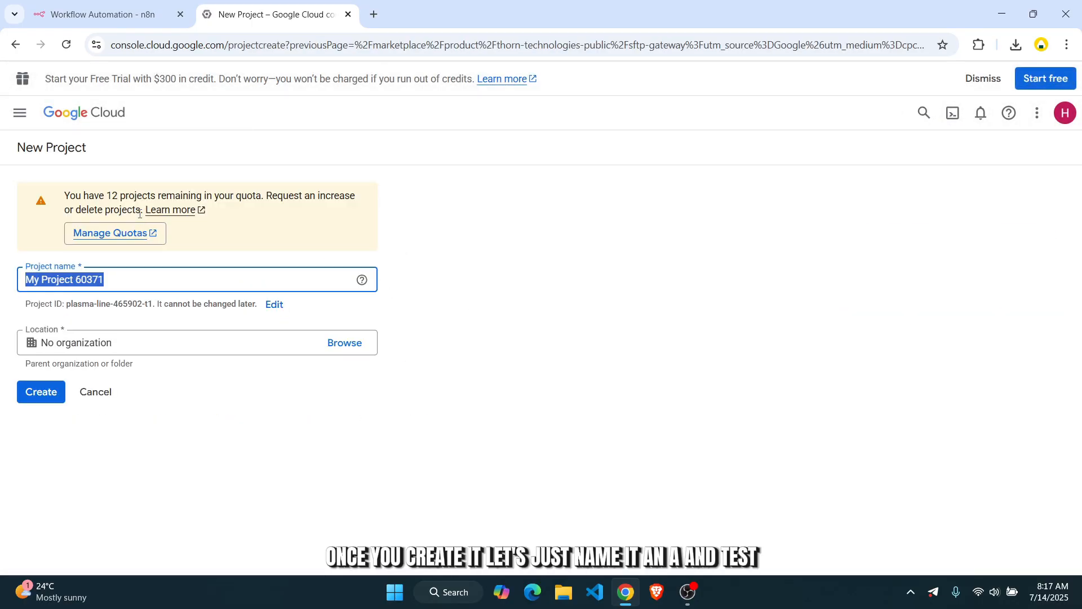
type("n8ntest")
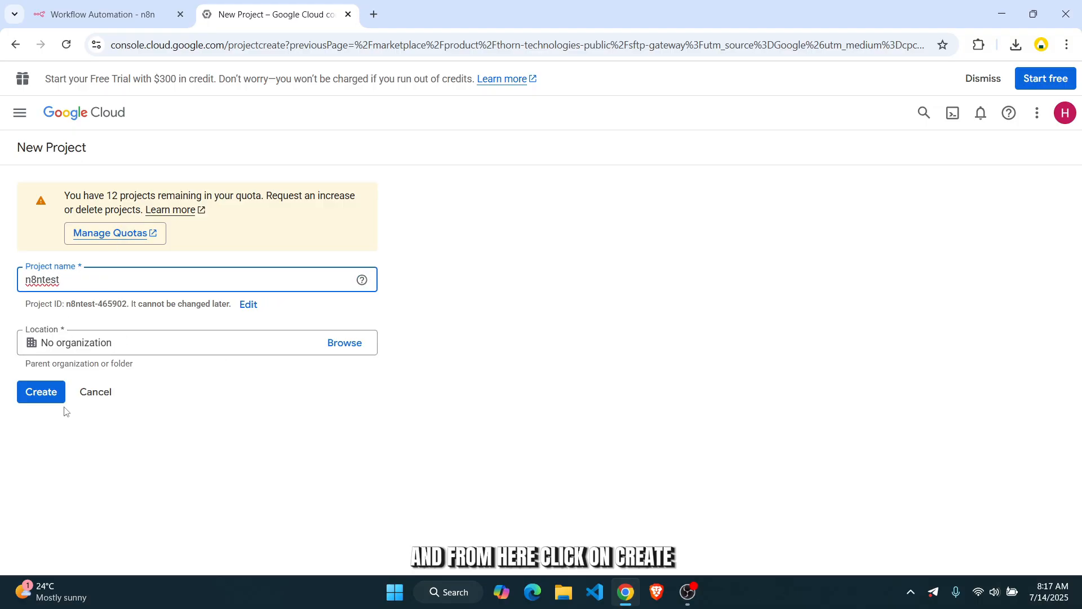
left_click(41, 392)
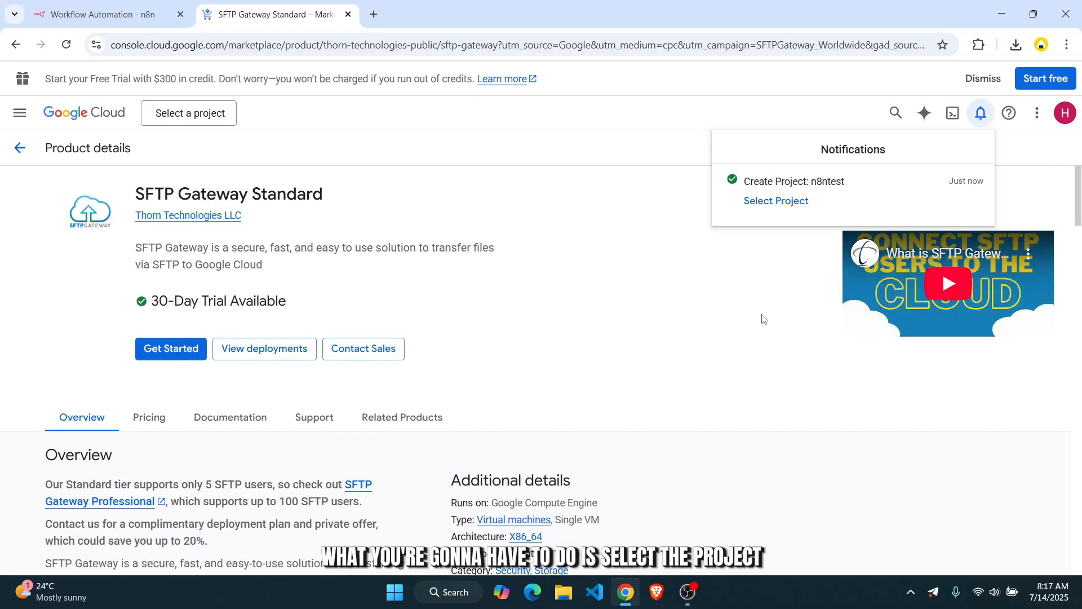
- Select the new n8ntest project and go to its APIs & Services dashboard
left_click(758, 201)
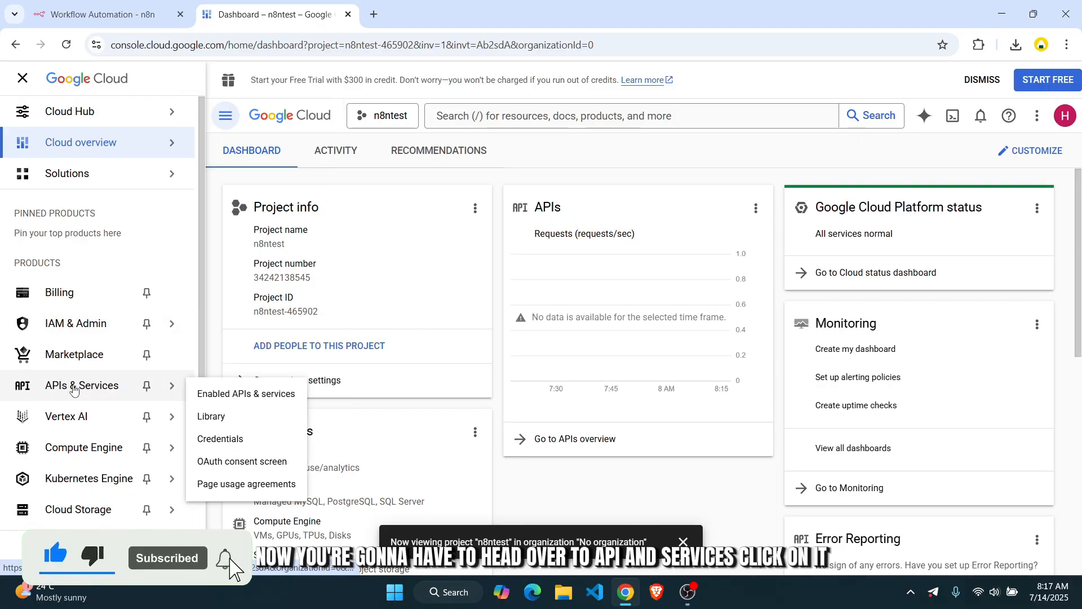
left_click(103, 389)
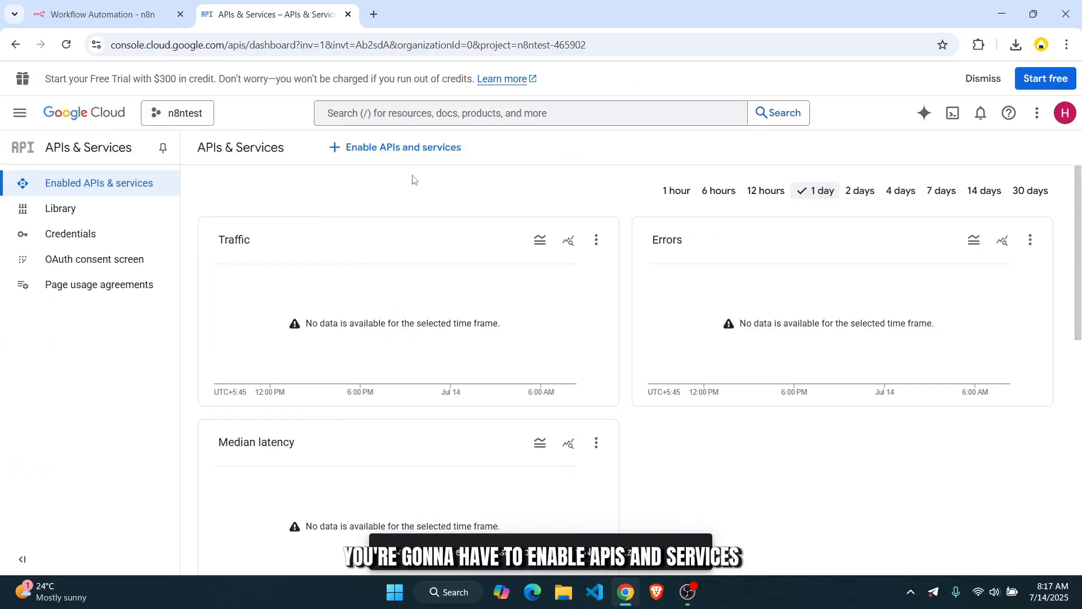
- Find Google Sheets API in the API library and enable it for n8ntest
left_click(418, 150)
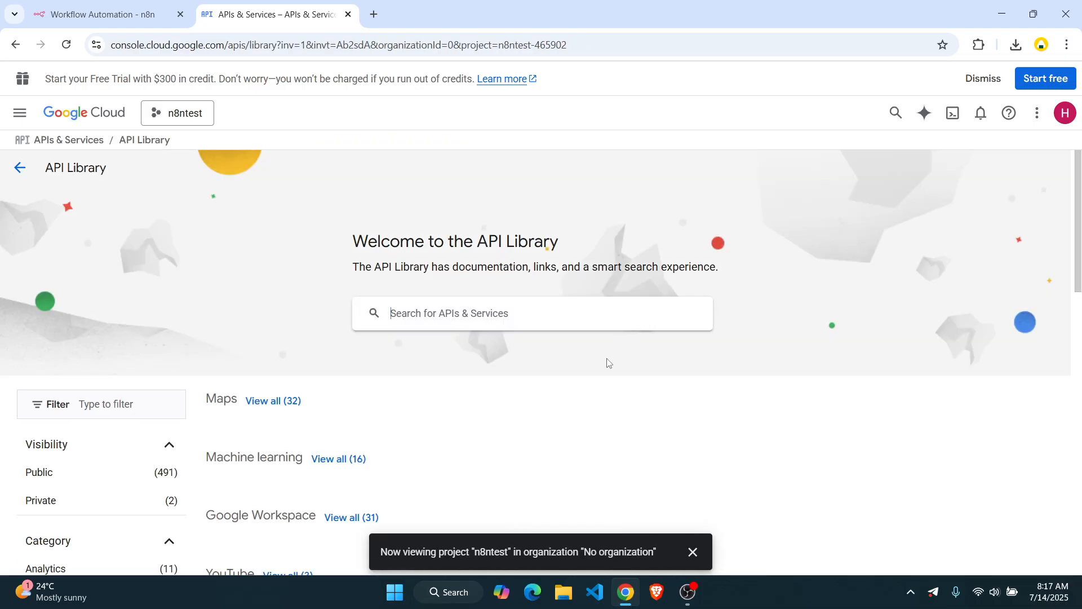
scroll(407, 398, "down", 3)
scroll(483, 352, "up", 3)
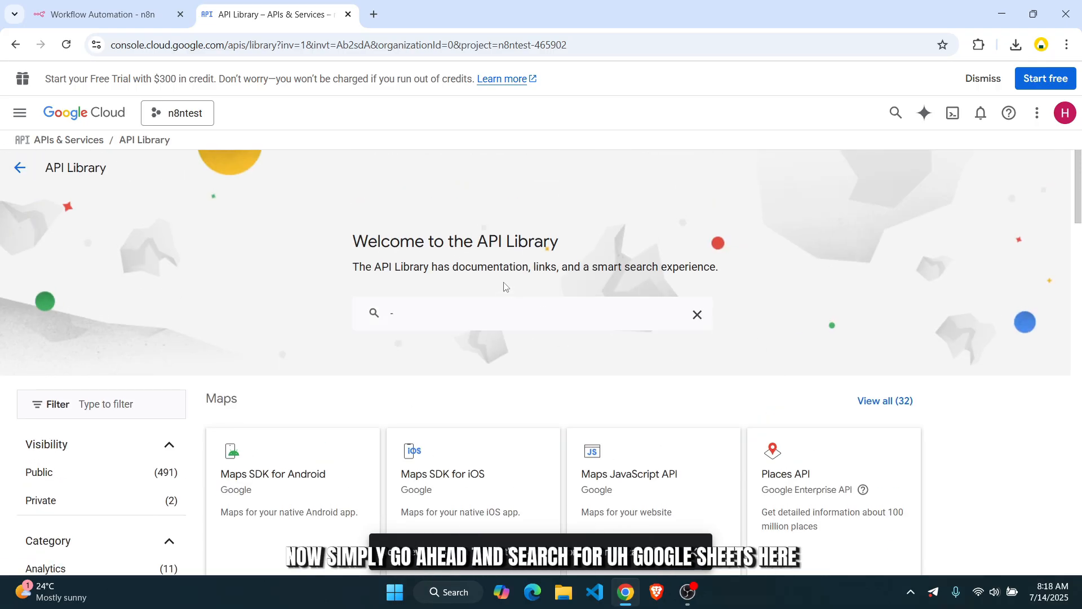
left_click(480, 316)
key("BackSpace")
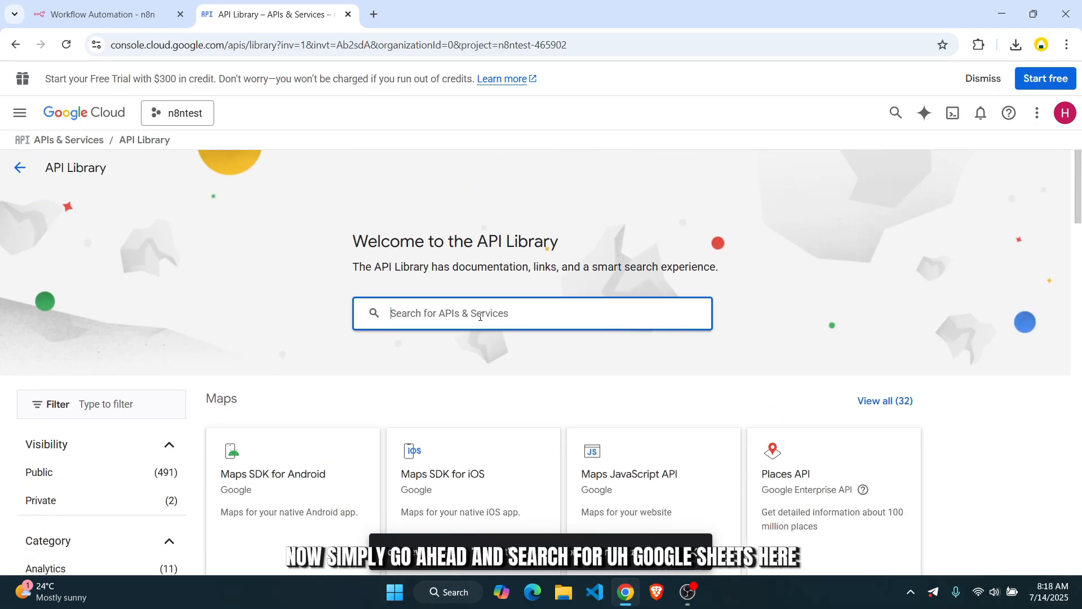
type("googles")
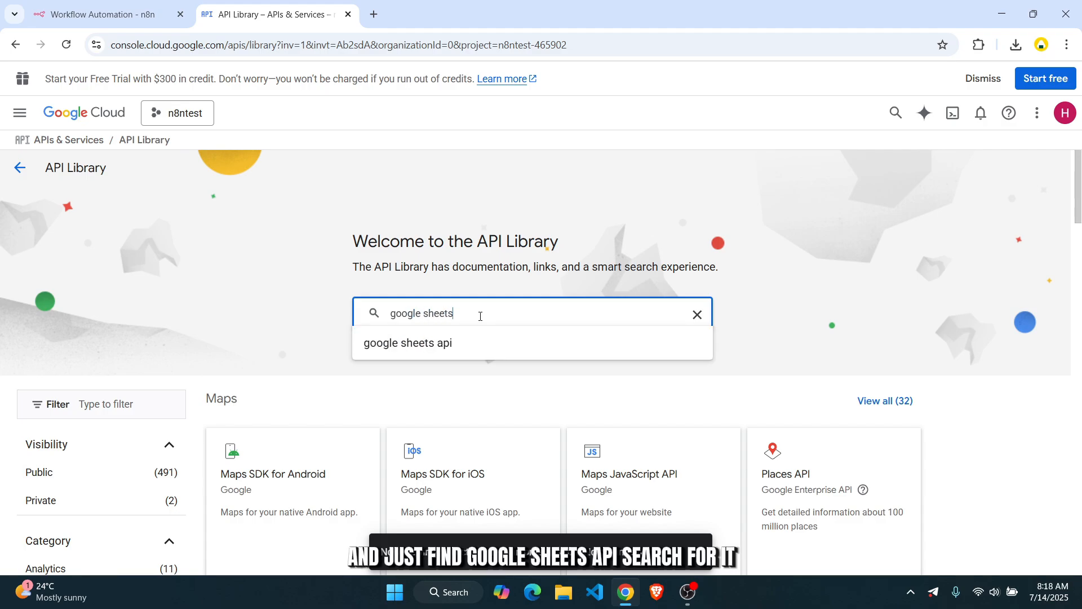
left_click(475, 341)
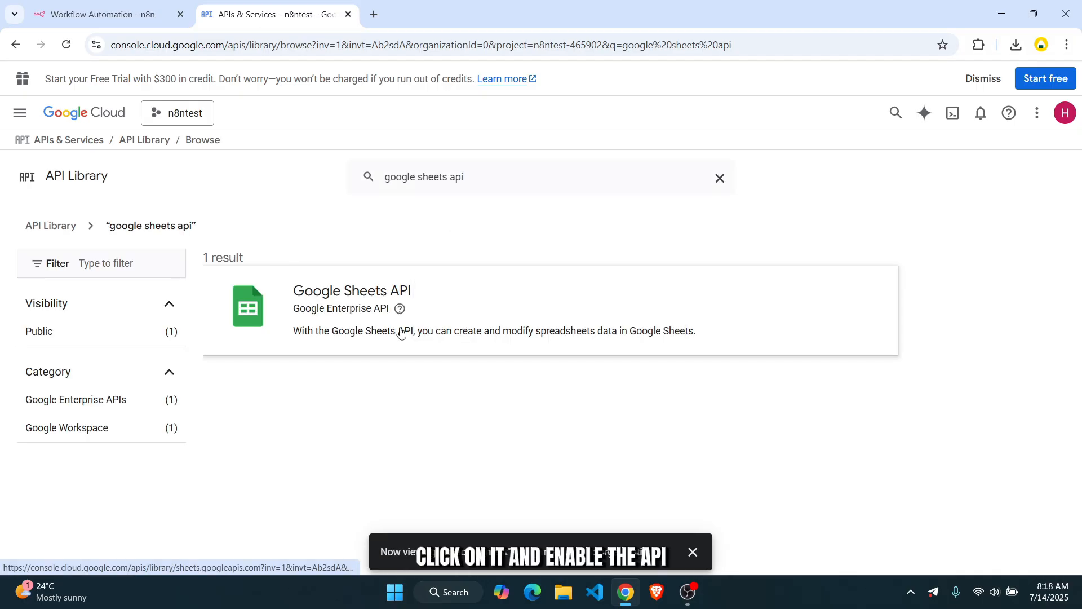
left_click(401, 333)
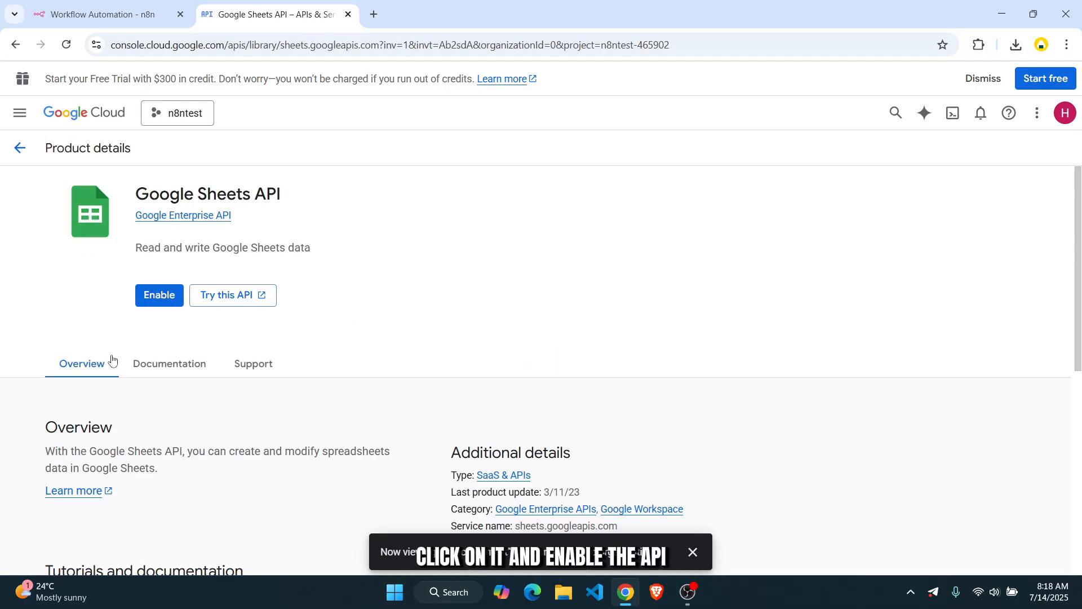
left_click(148, 297)
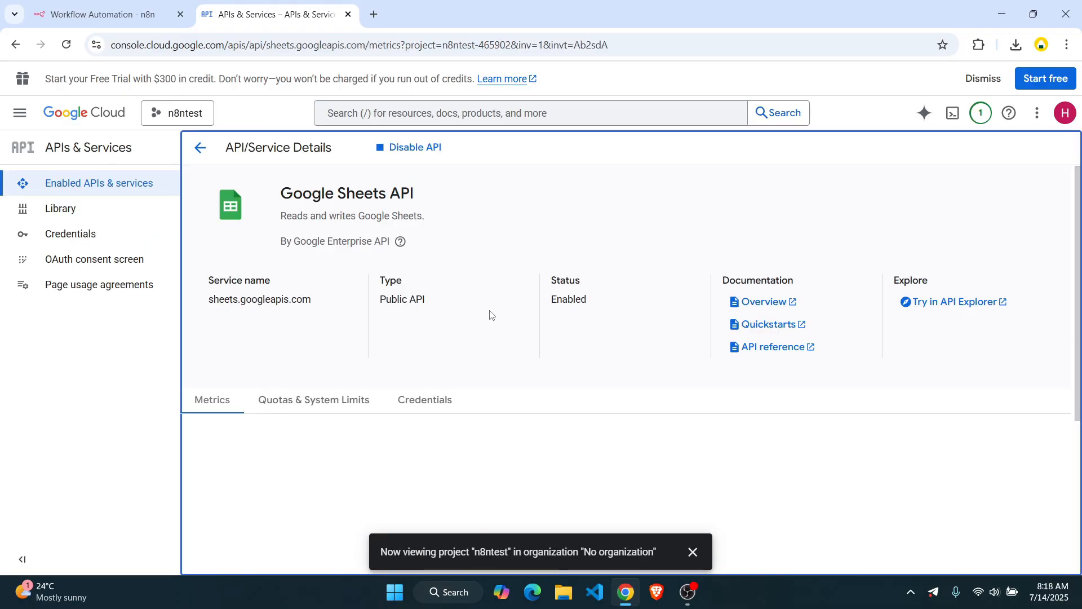
left_click(113, 190)
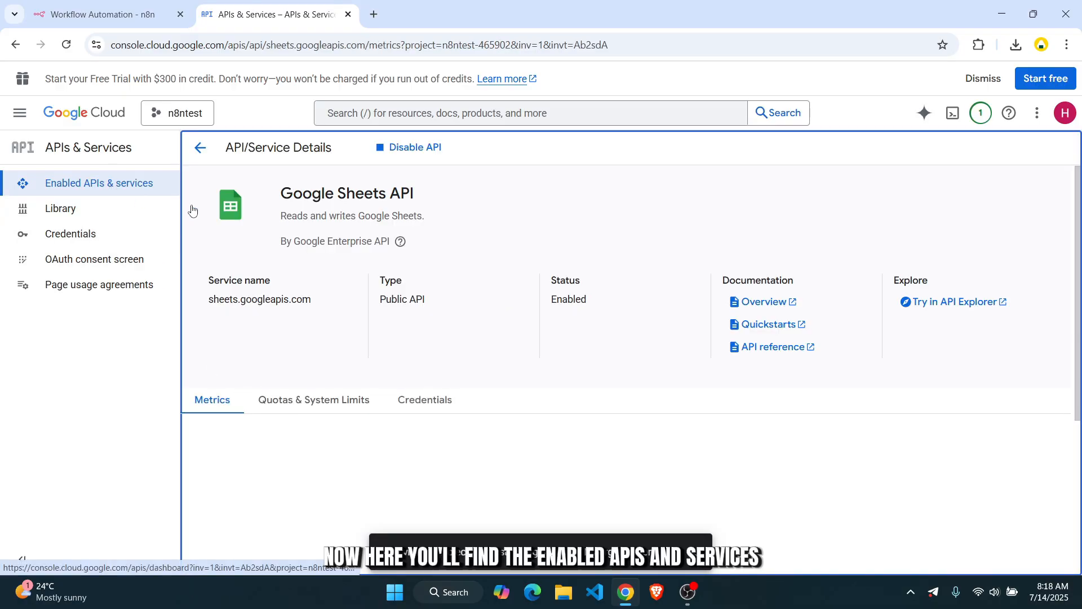
left_click(79, 210)
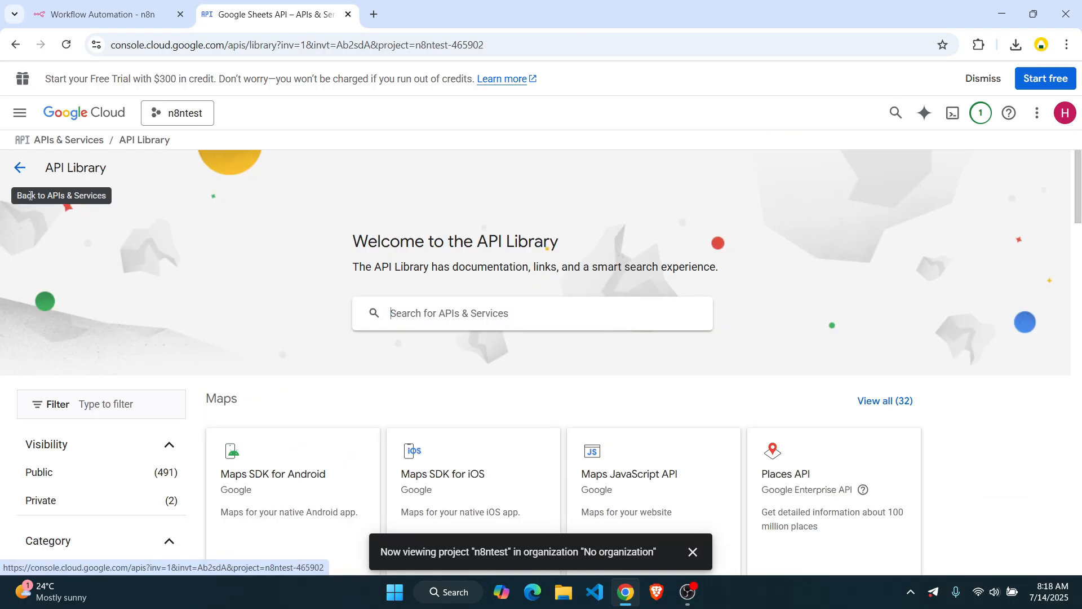
left_click(19, 168)
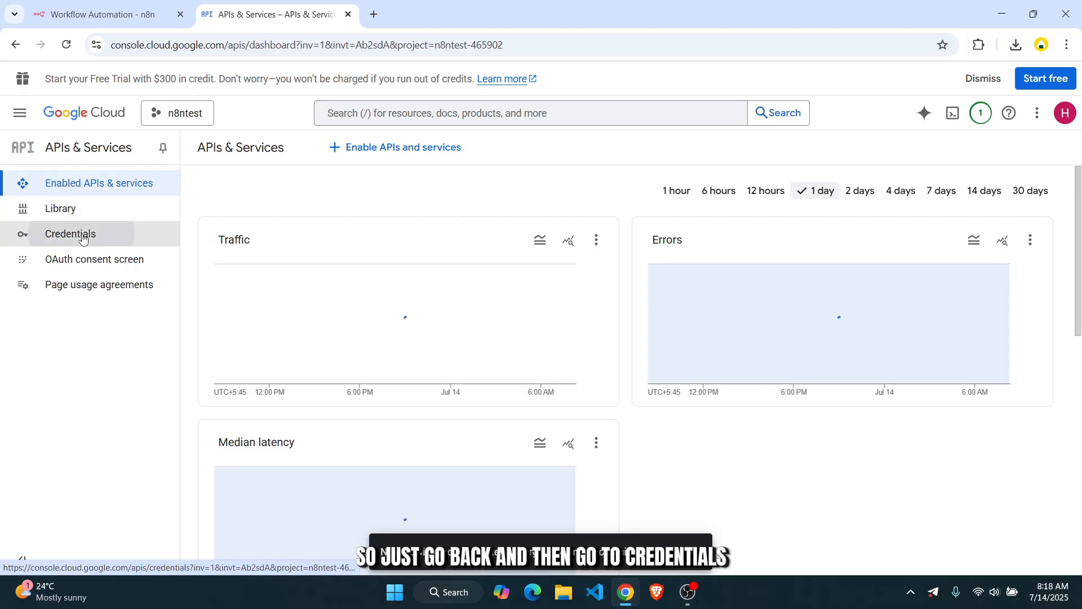
left_click(79, 235)
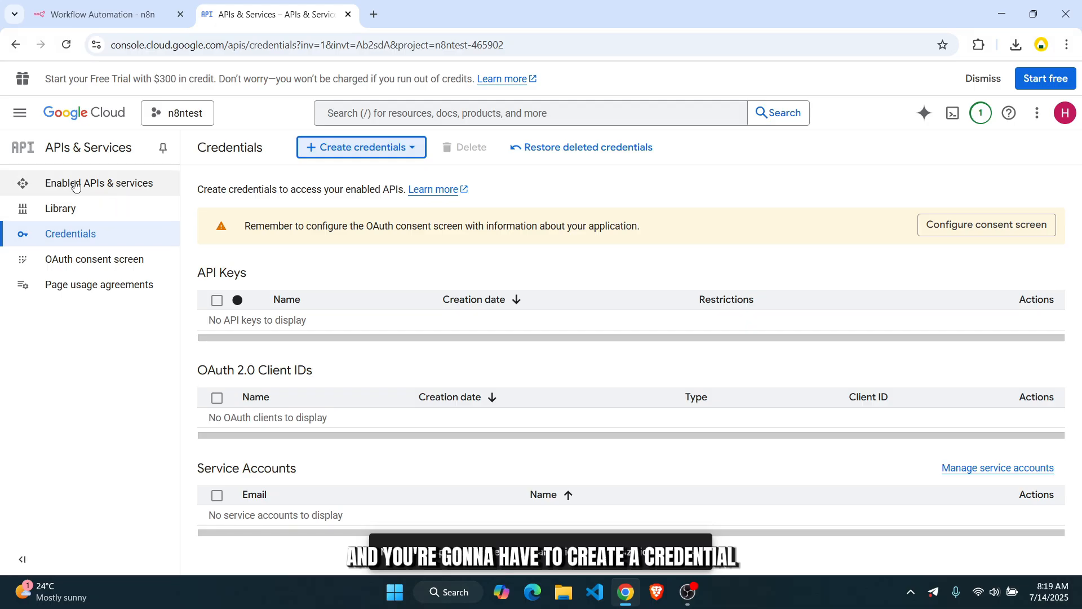
left_click(84, 188)
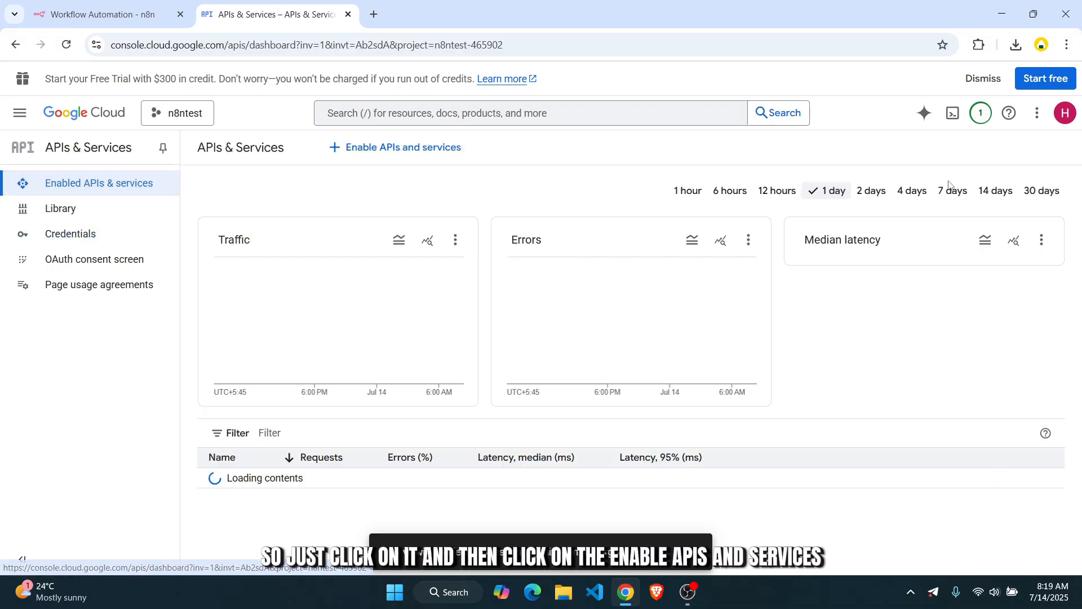
scroll(935, 268, "down", 8)
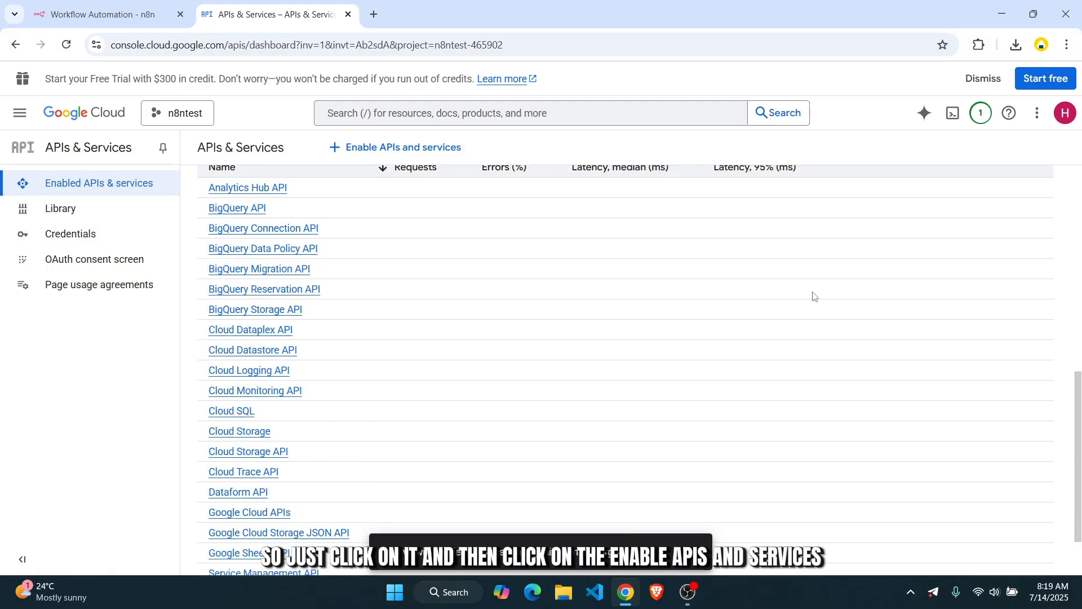
scroll(814, 297, "up", 8)
scroll(479, 212, "down", 8)
scroll(455, 194, "up", 8)
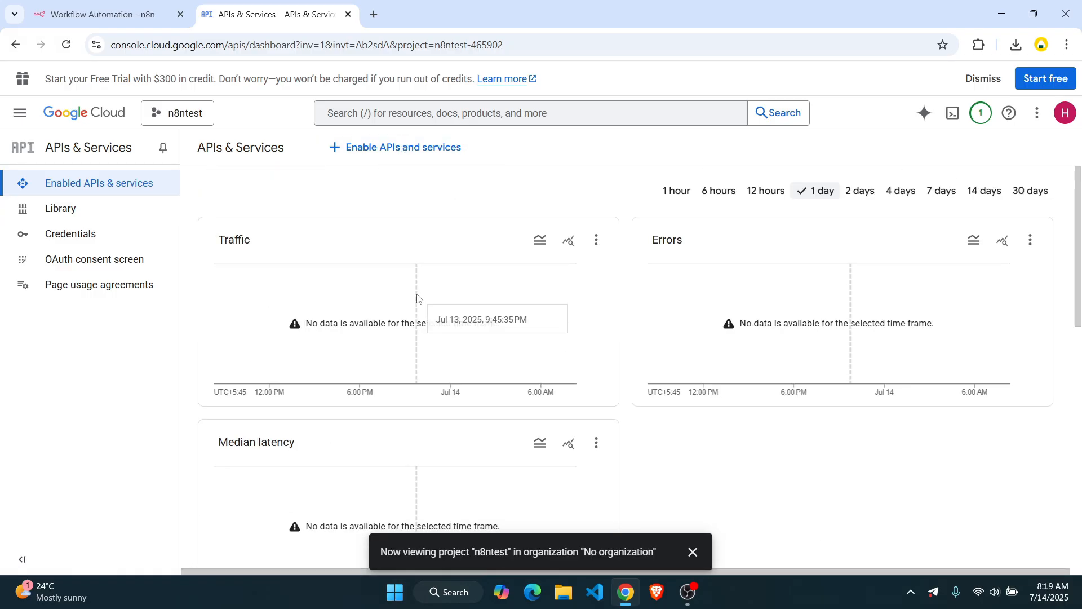
scroll(733, 282, "down", 4)
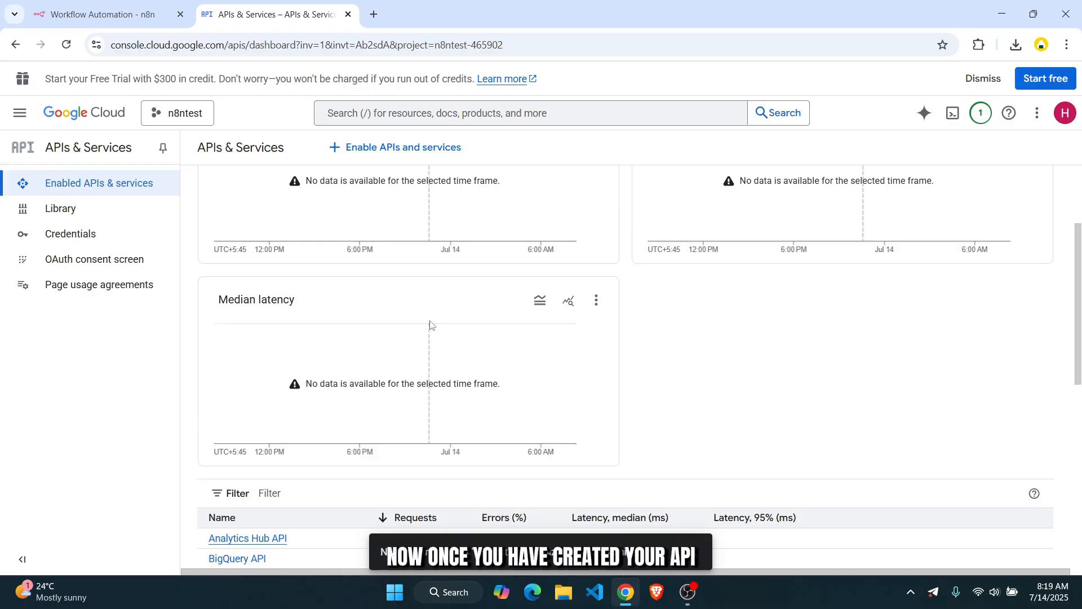
scroll(534, 320, "up", 4)
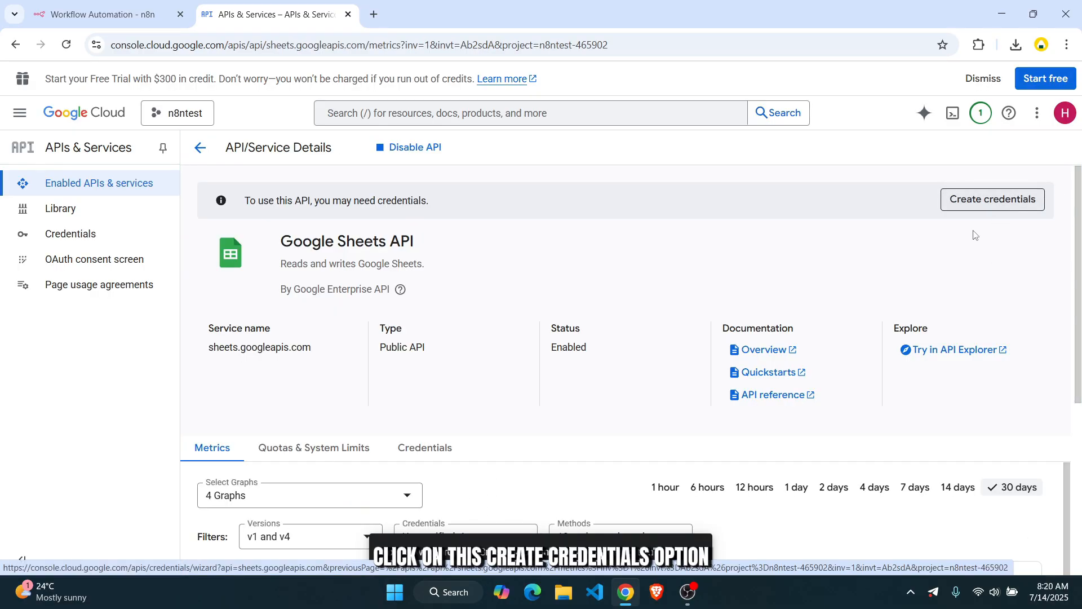
- Start the Sheets API credentials wizard for user data access and reach the consent screen step
left_click(999, 210)
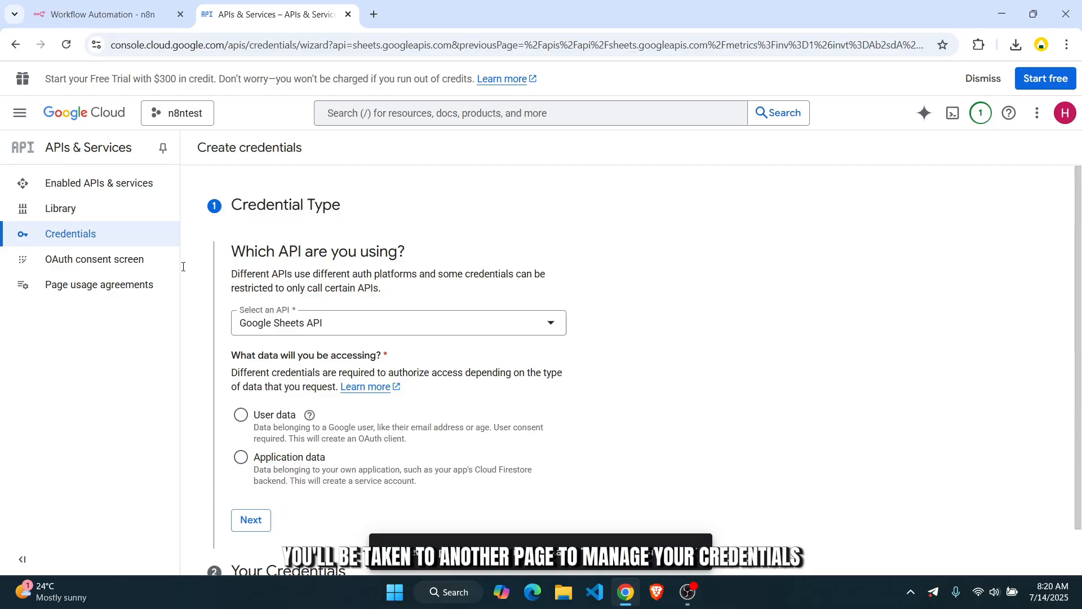
left_click(241, 420)
scroll(341, 393, "down", 1)
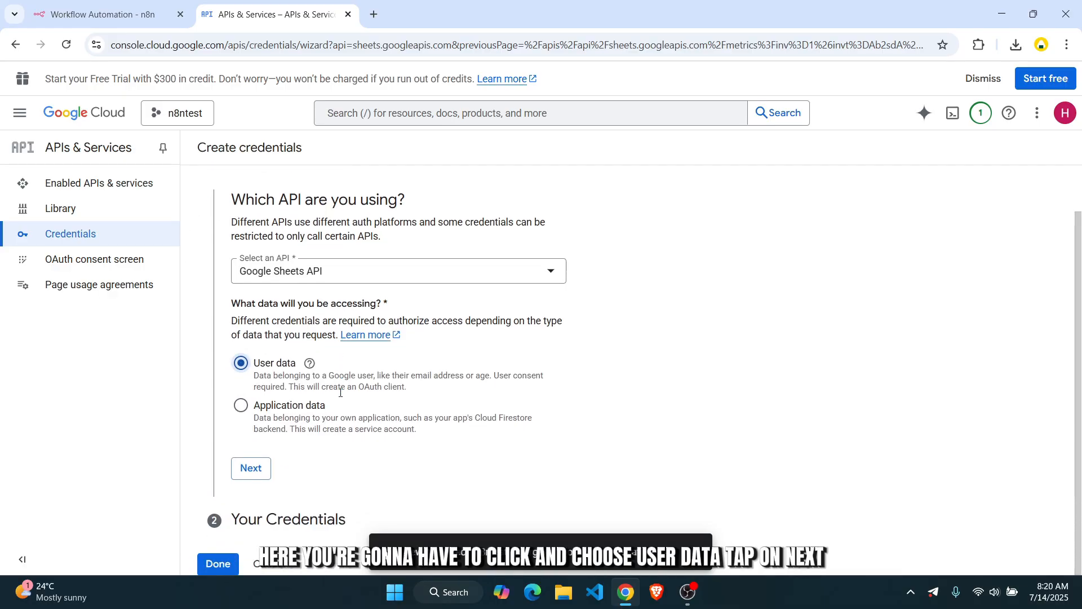
left_click(246, 472)
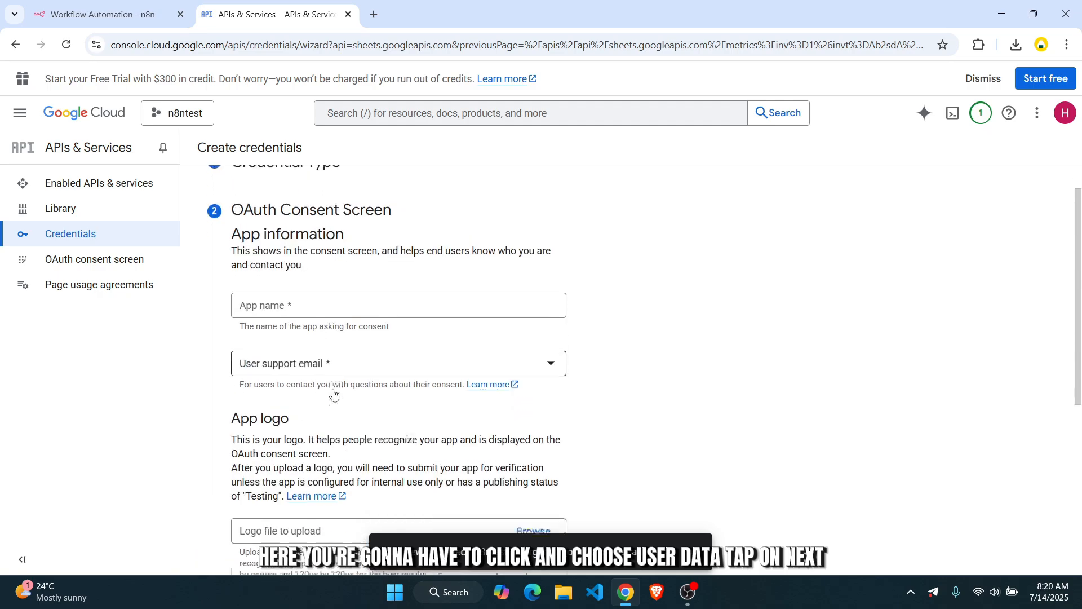
- Enter app name n8ntest, the support e-mail and the developer contact e-mail, then save
left_click(334, 323)
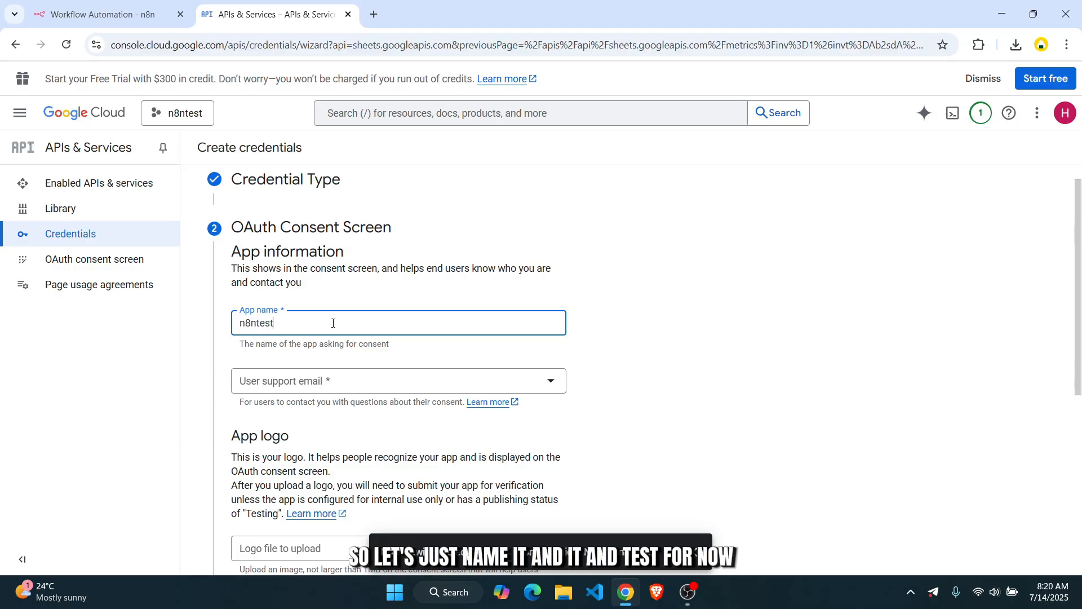
left_click(294, 380)
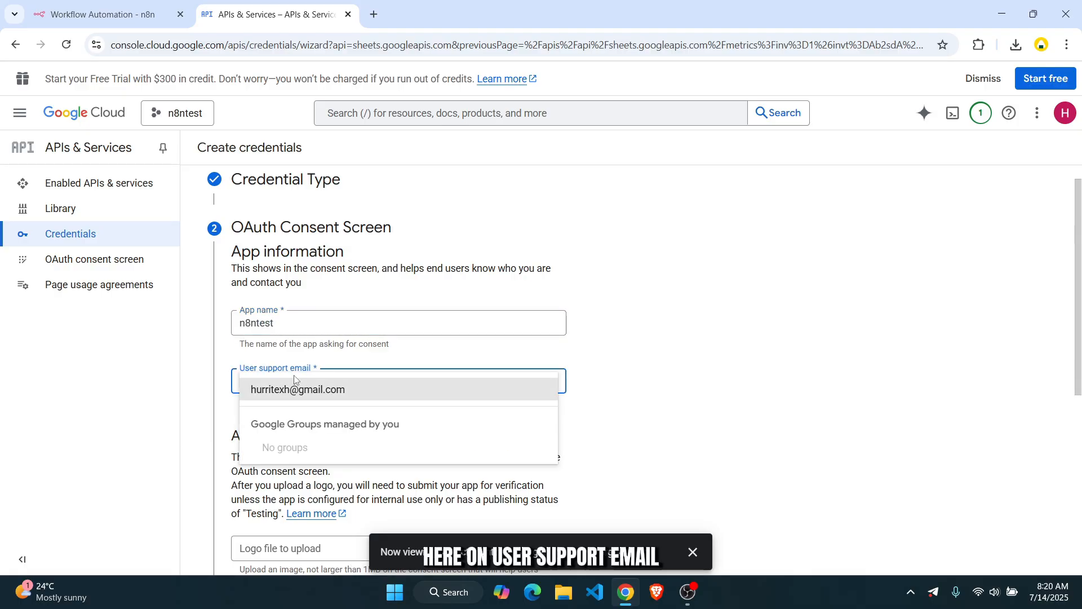
left_click(299, 390)
scroll(299, 392, "down", 3)
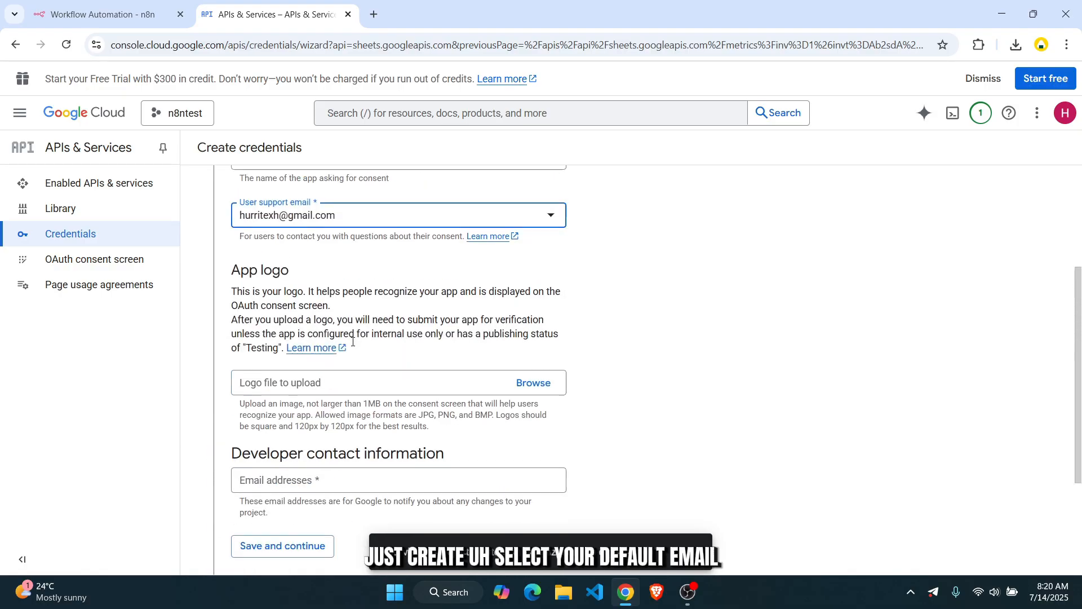
left_click(325, 482)
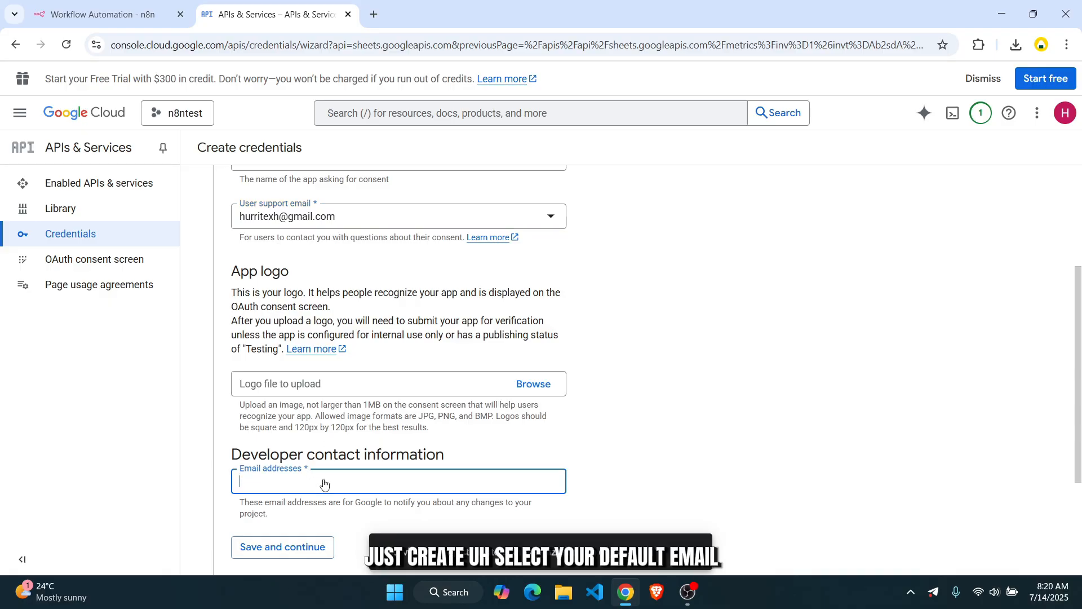
type("hu")
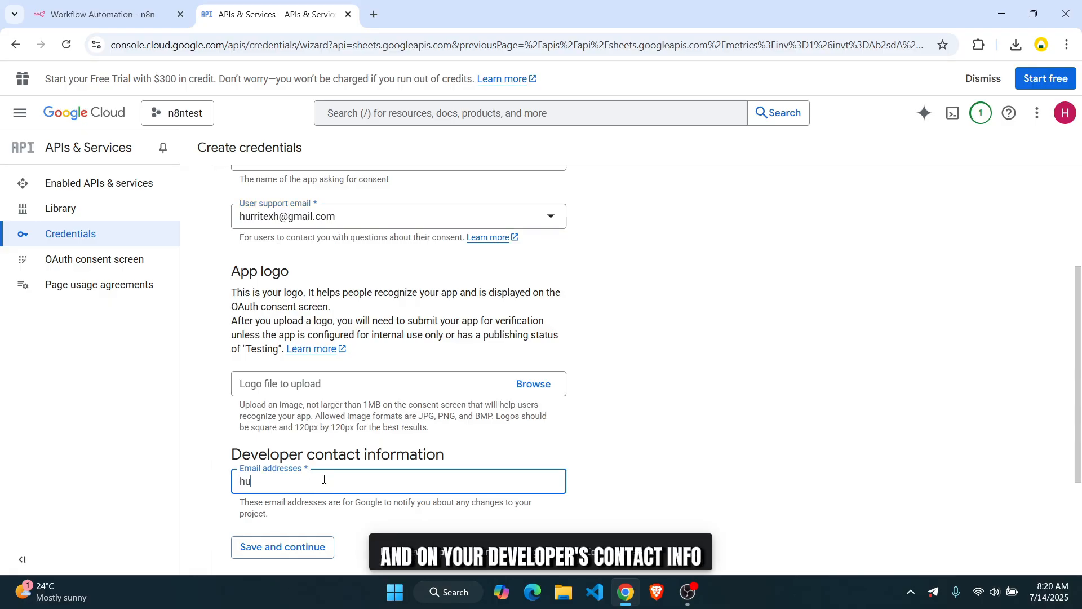
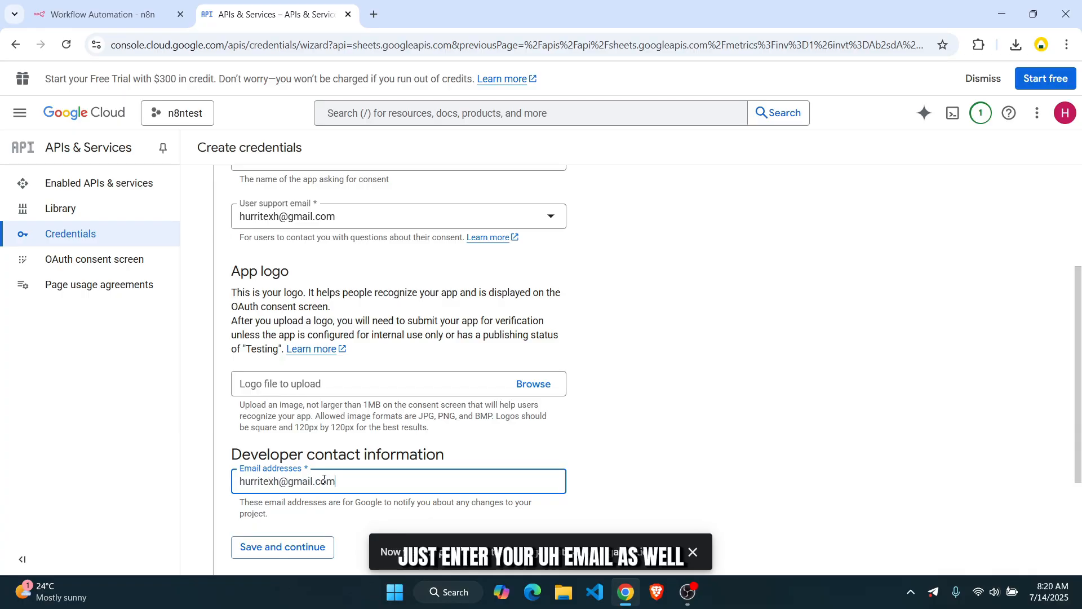
scroll(311, 359, "down", 3)
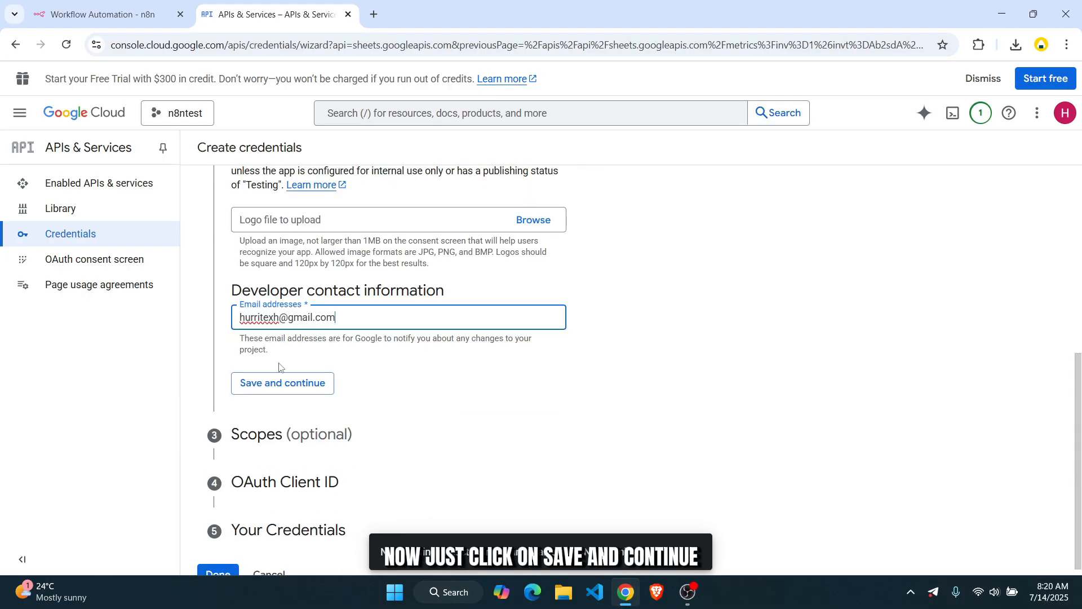
left_click(282, 383)
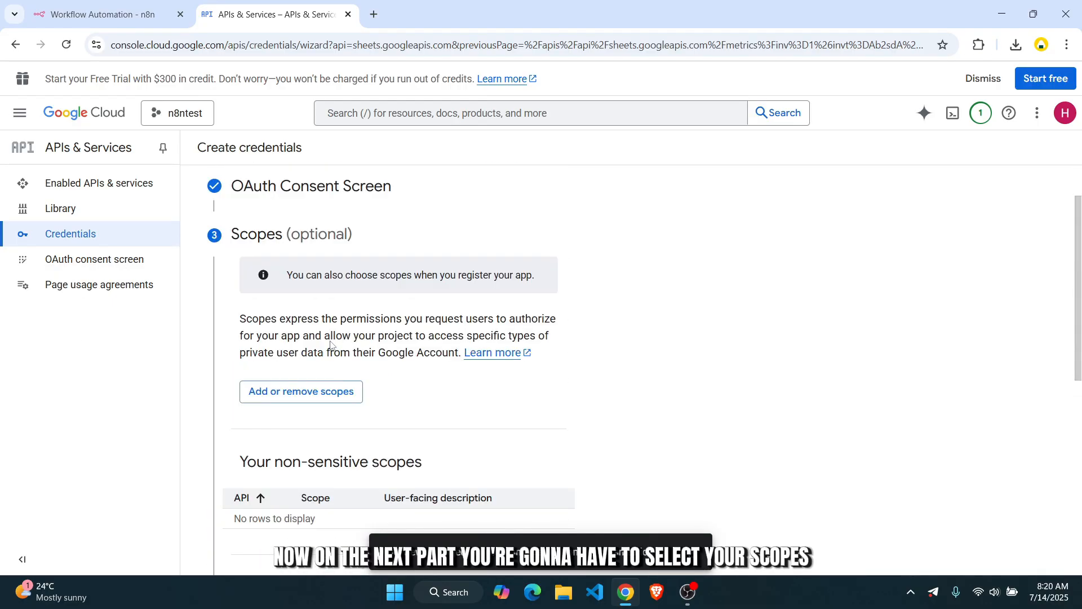
scroll(330, 345, "down", 3)
scroll(334, 367, "up", 3)
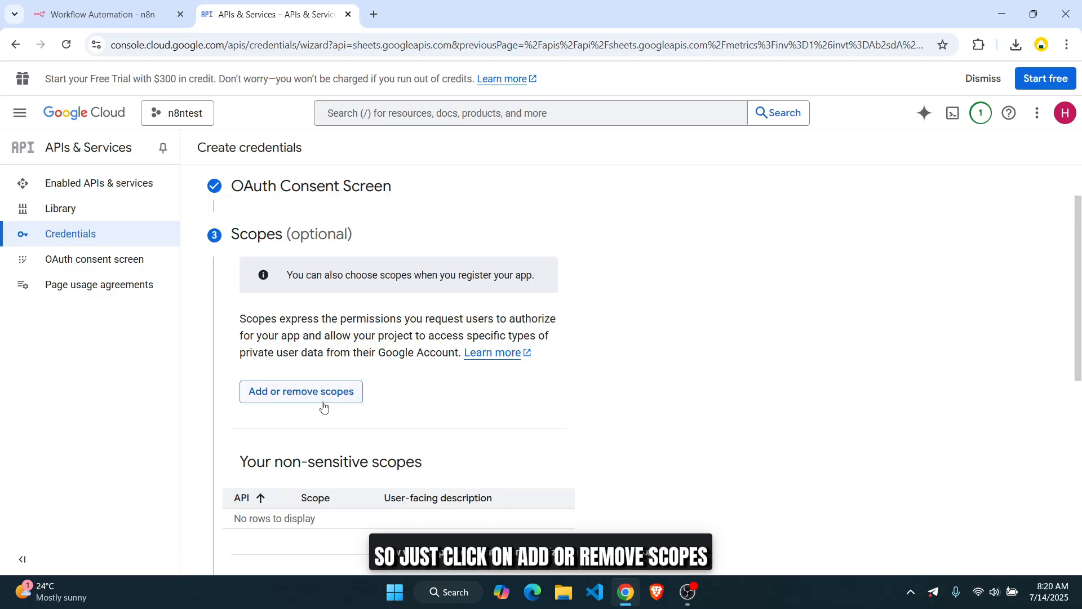
- Bring up the scope list and show 100 rows per page
left_click(316, 397)
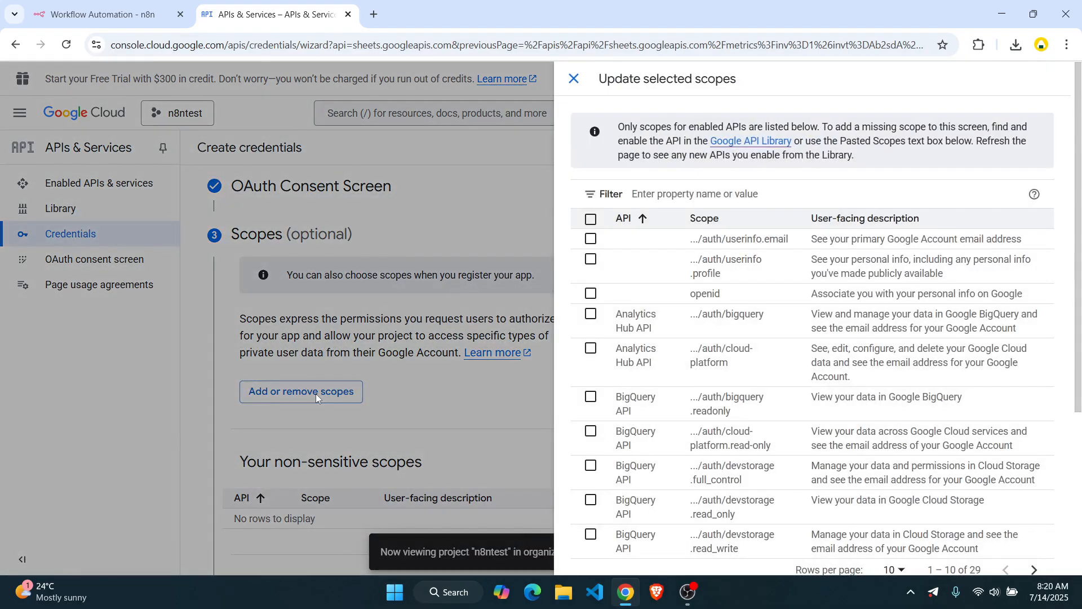
scroll(759, 325, "down", 3)
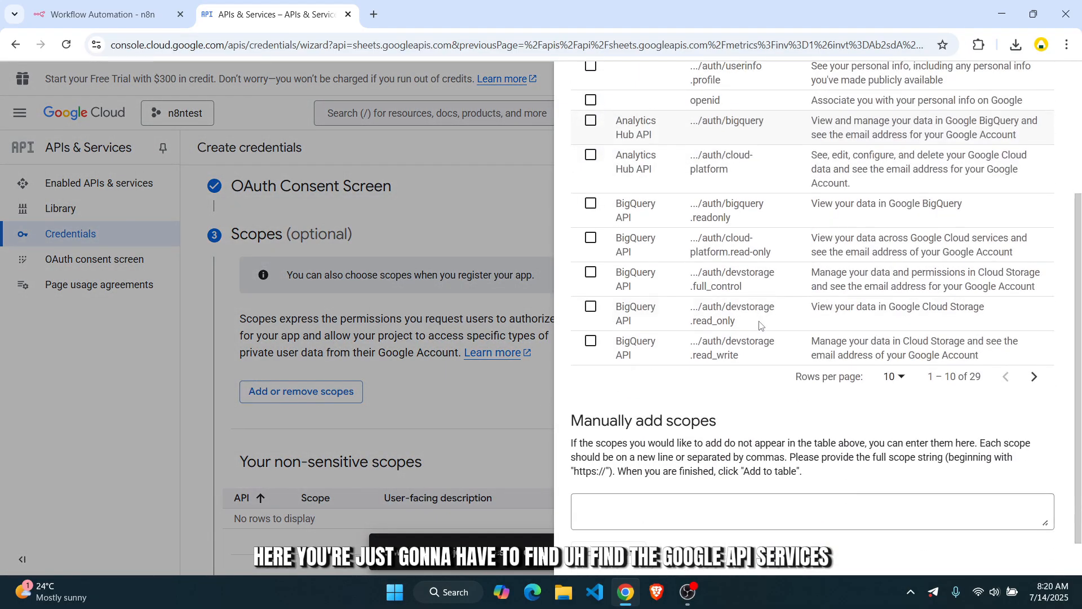
scroll(698, 300, "up", 2)
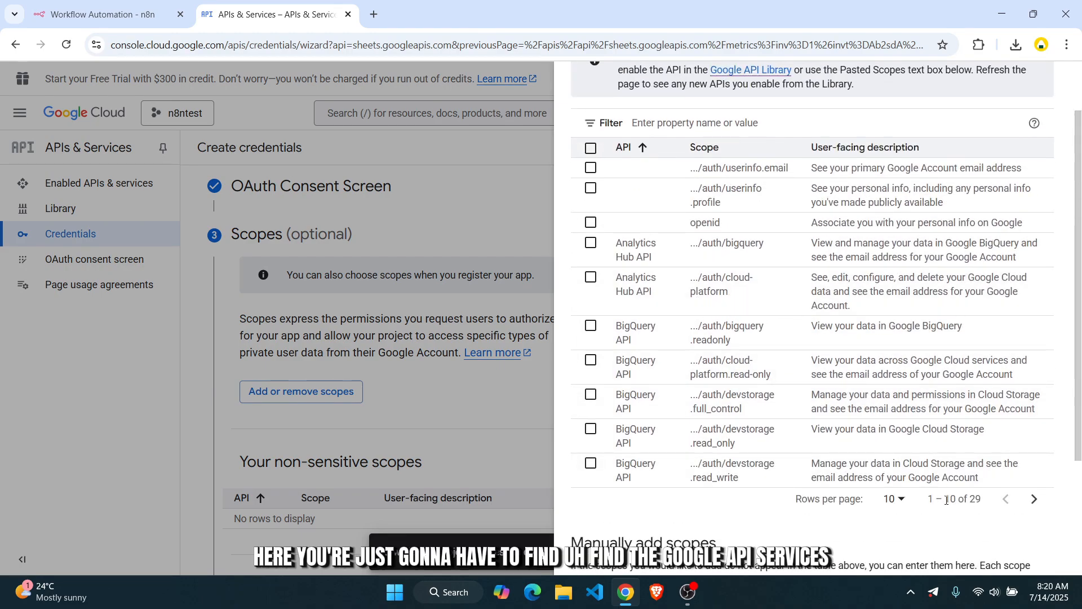
scroll(901, 496, "down", 3)
left_click(896, 334)
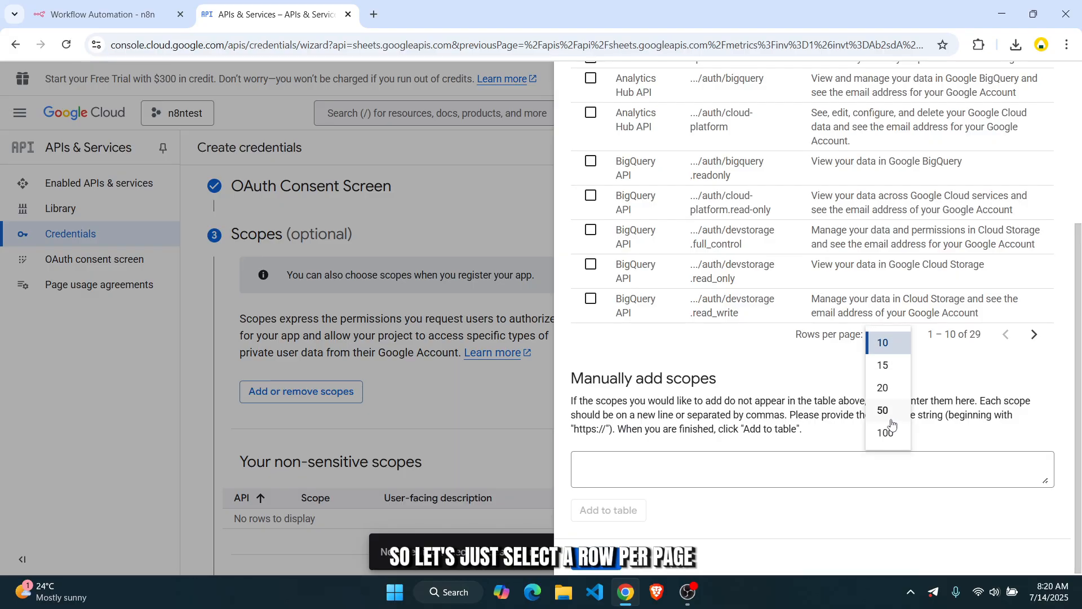
left_click(885, 430)
- Add the spreadsheets, spreadsheets read-only, Drive, Drive read-only and drive.file scopes, then save
scroll(738, 387, "down", 9)
scroll(737, 387, "up", 7)
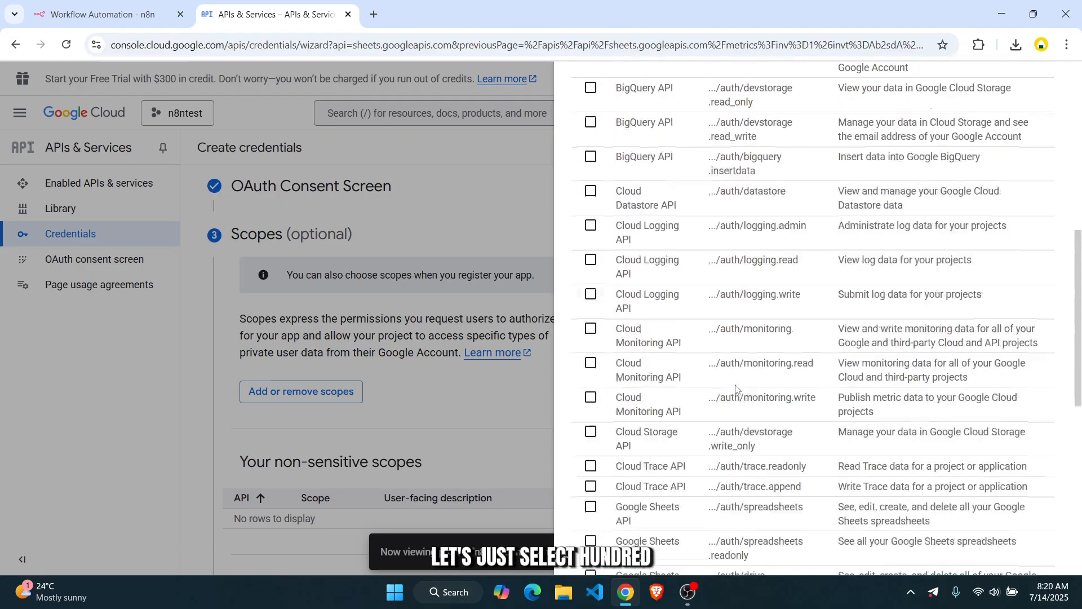
scroll(704, 406, "down", 6)
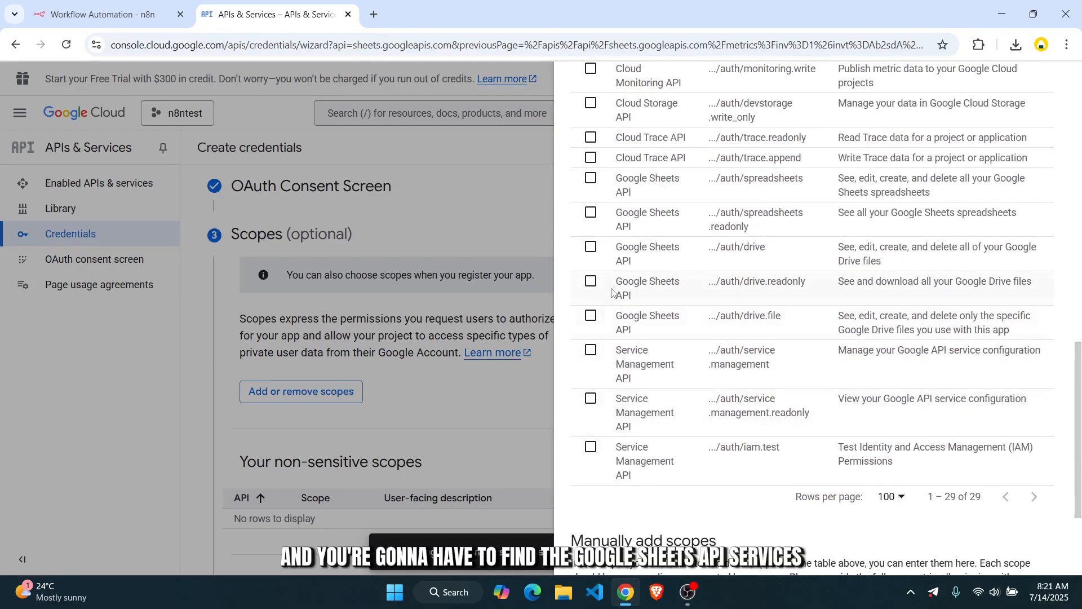
left_click(589, 182)
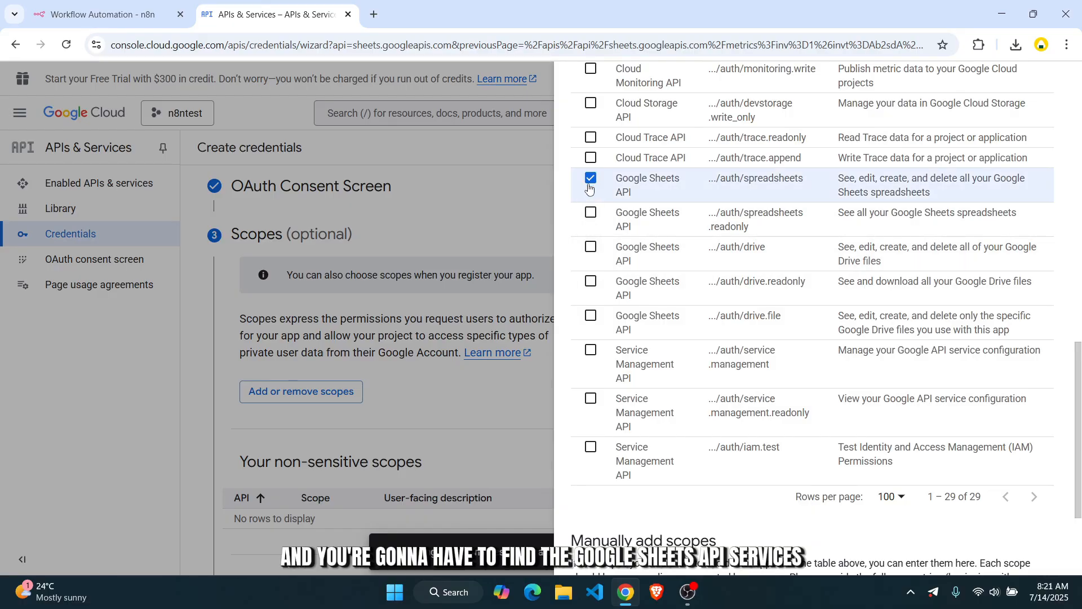
left_click(588, 215)
left_click(590, 248)
left_click(590, 282)
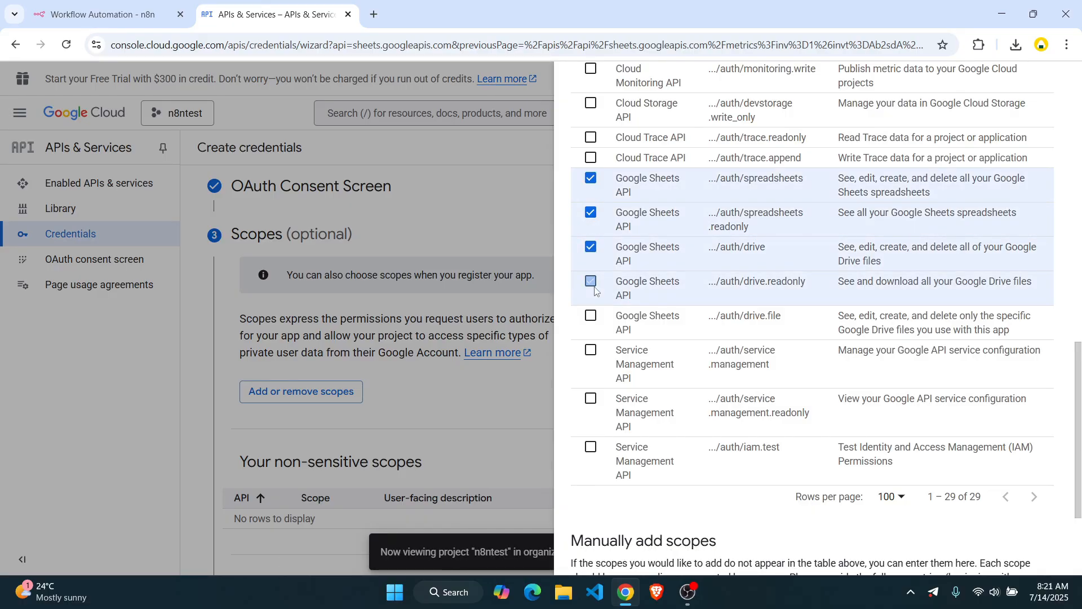
left_click(590, 316)
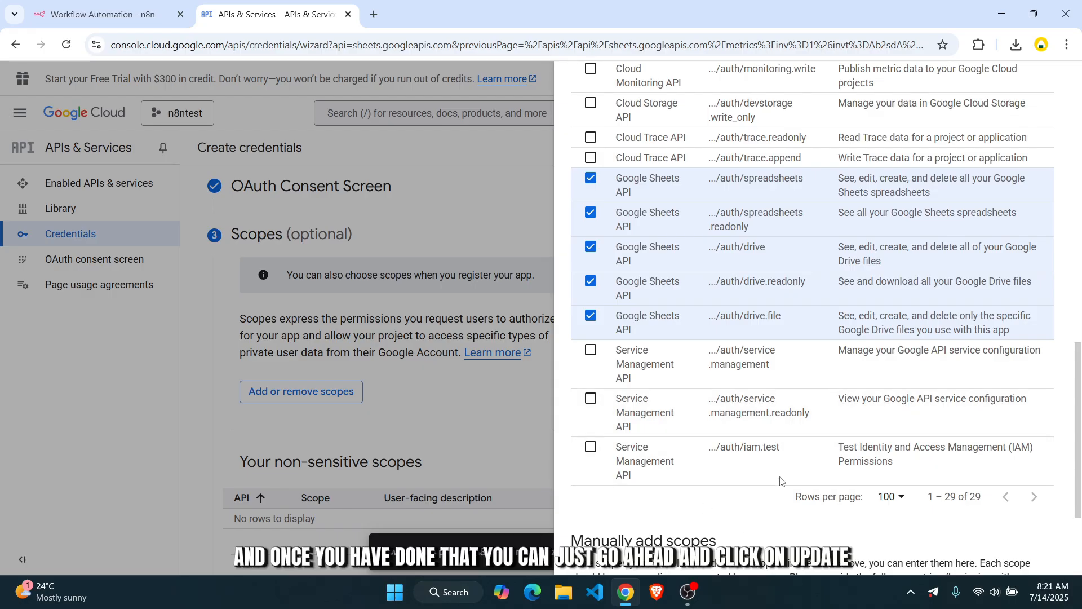
scroll(780, 480, "down", 3)
left_click(595, 556)
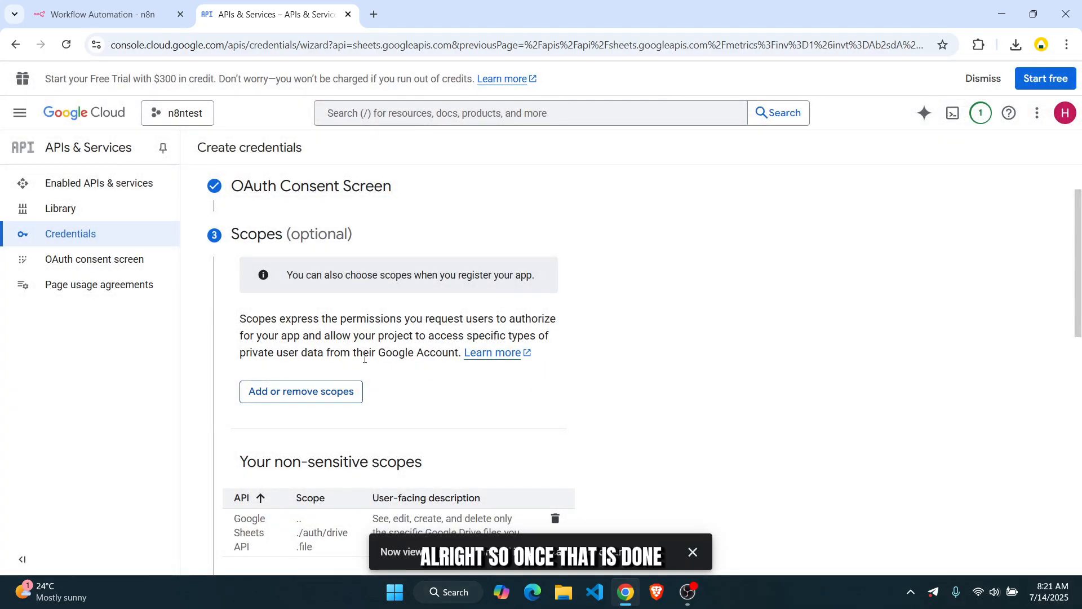
scroll(365, 374, "down", 10)
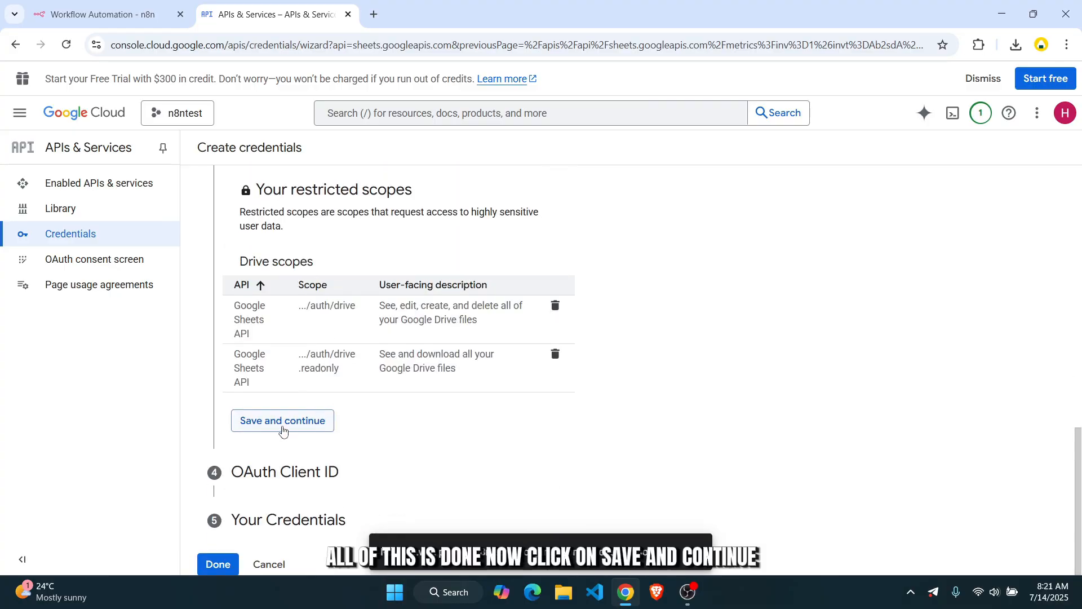
left_click(283, 431)
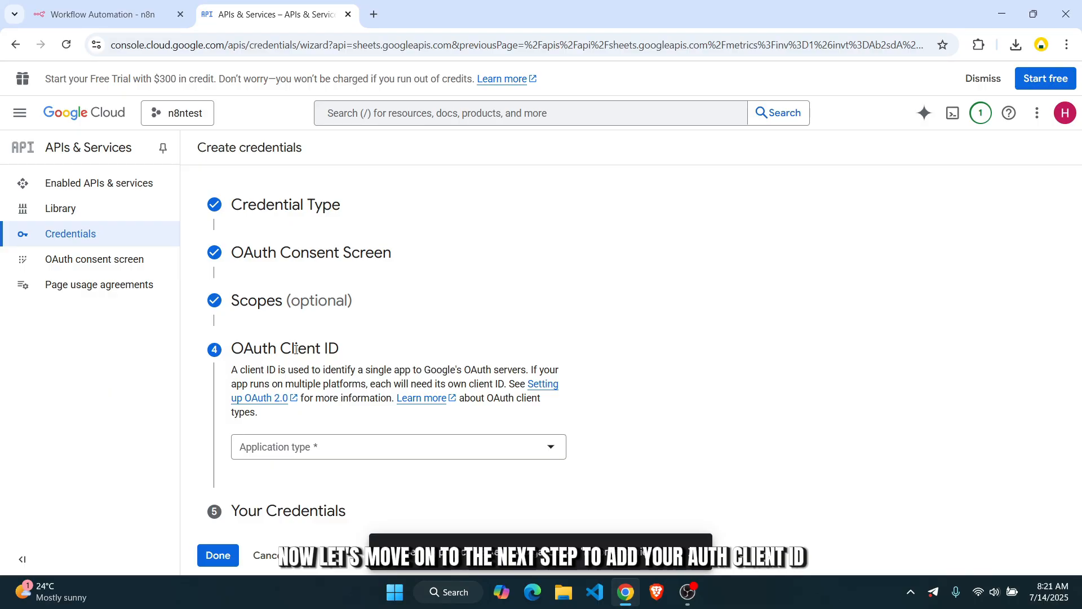
- Set the OAuth client type to Web application and add an empty authorized redirect URI
left_click(297, 443)
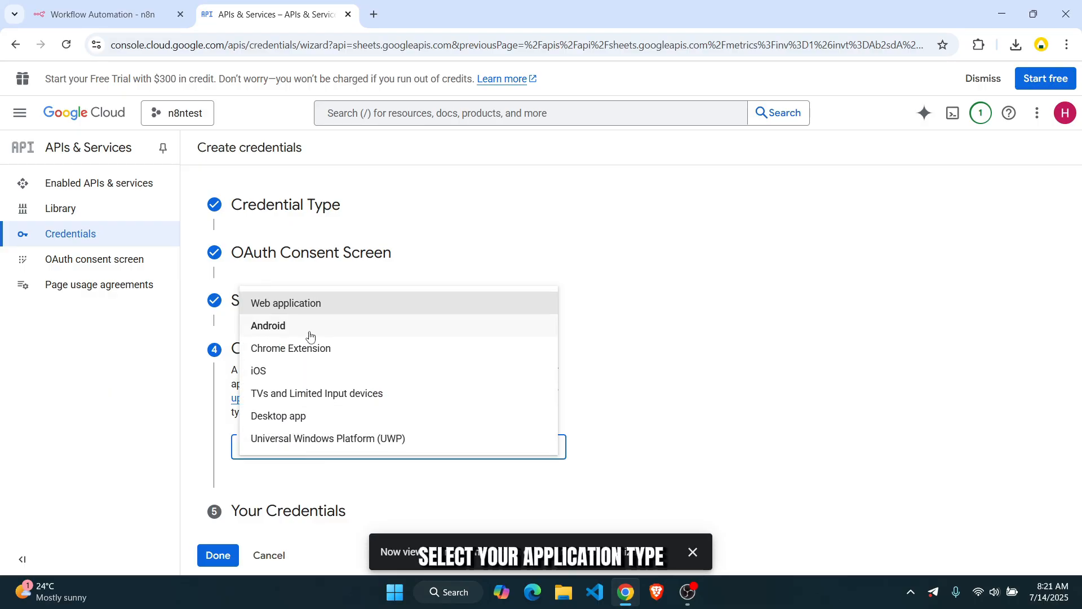
left_click(344, 312)
scroll(333, 428, "down", 6)
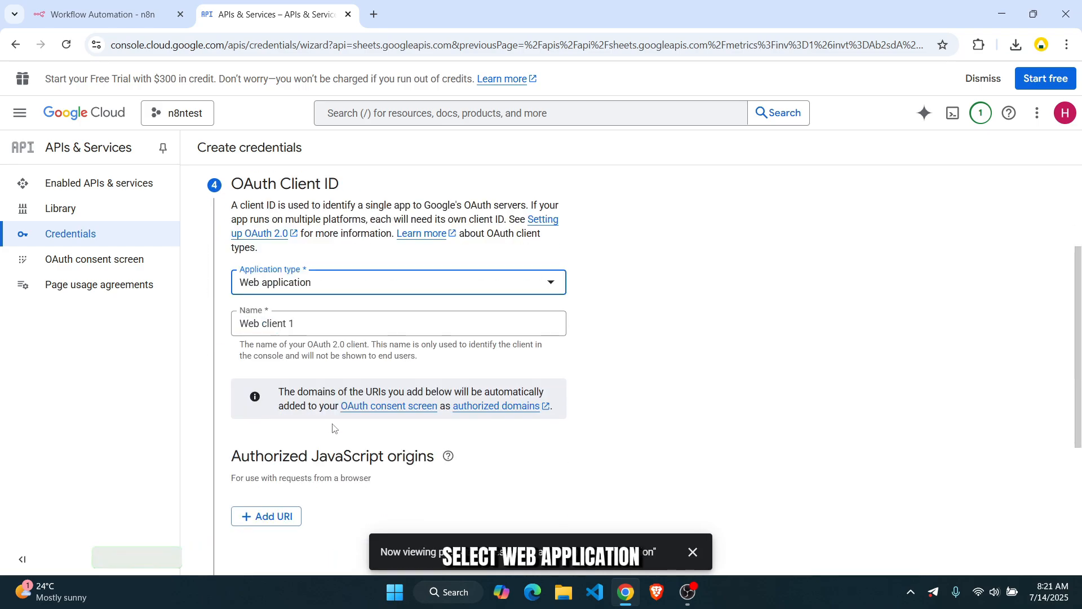
scroll(335, 414, "up", 3)
scroll(337, 424, "down", 3)
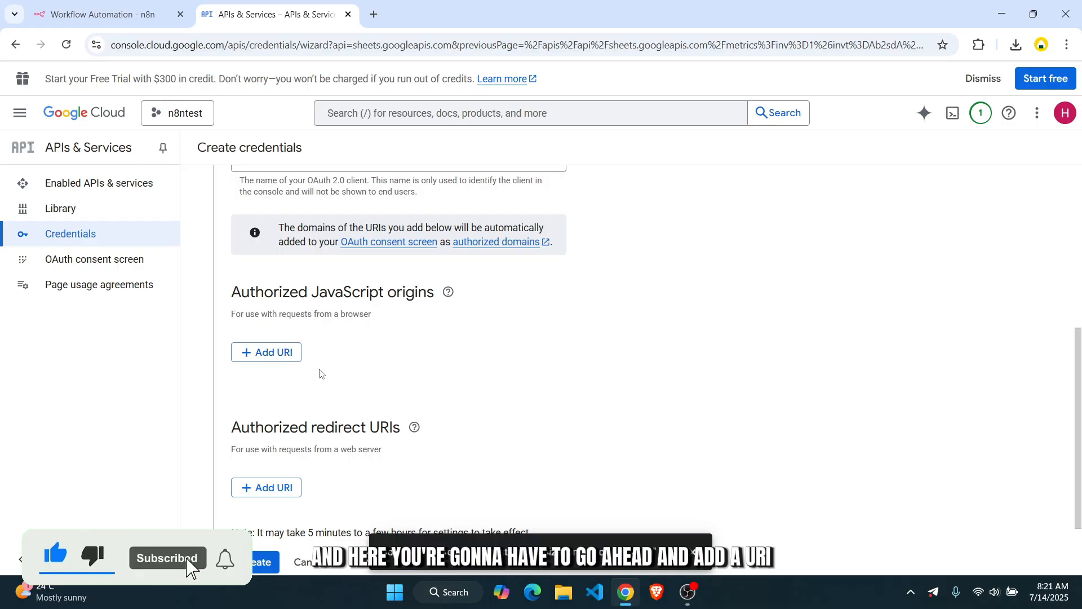
scroll(296, 431, "down", 2)
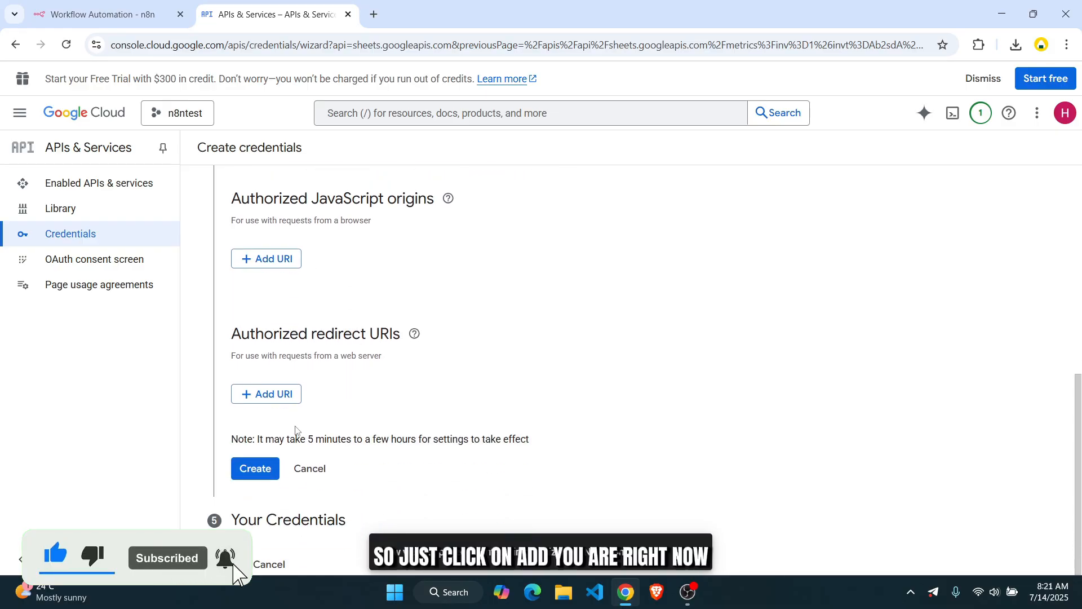
left_click(280, 397)
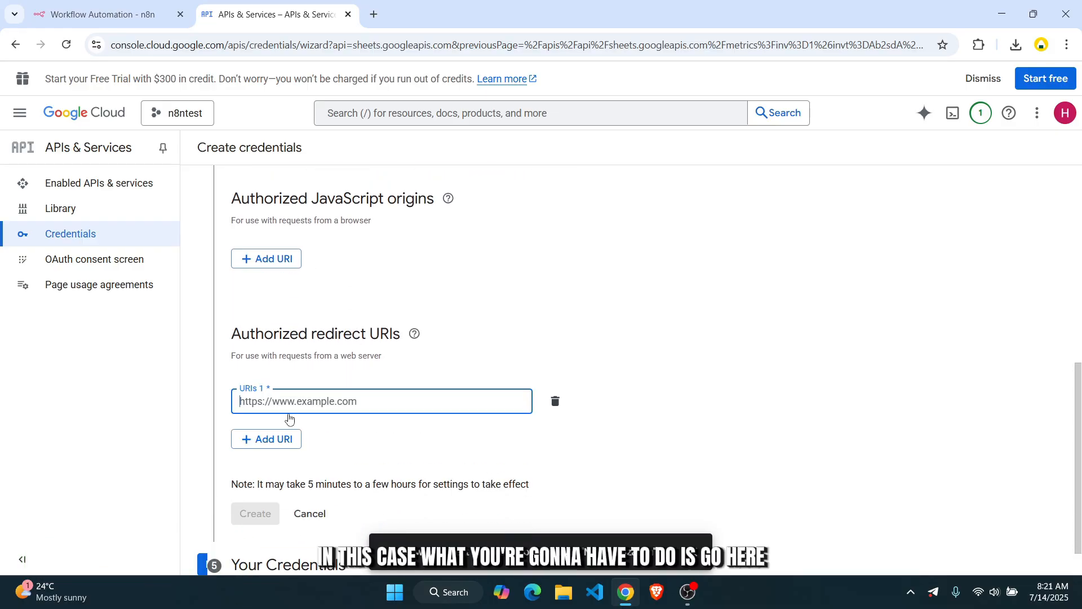
left_click(112, 12)
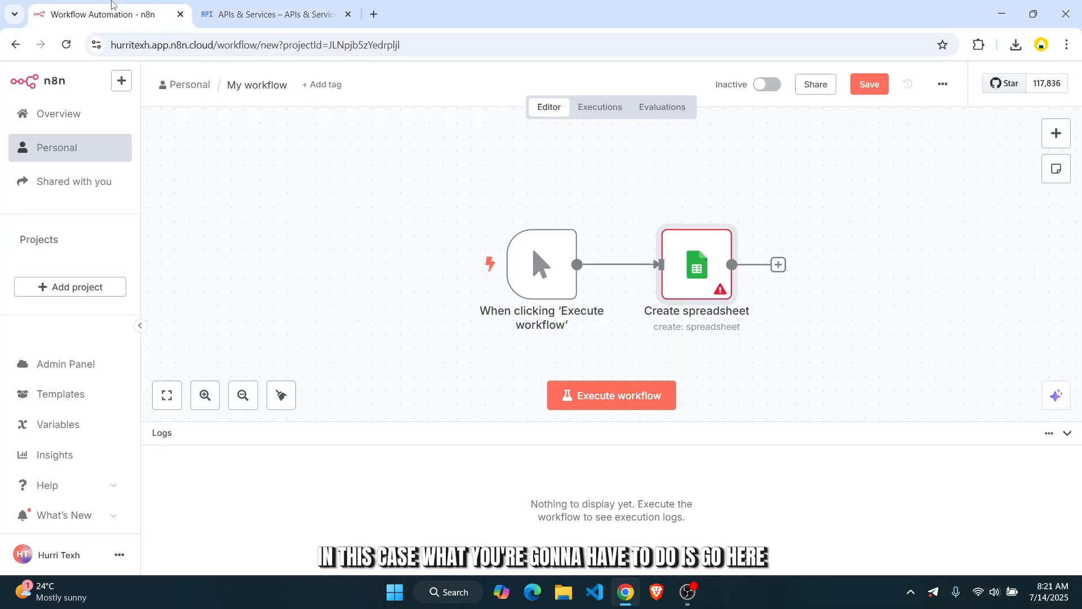
- Open the Create spreadsheet node and create a new Google Sheets credential from its dropdown
double_click(695, 275)
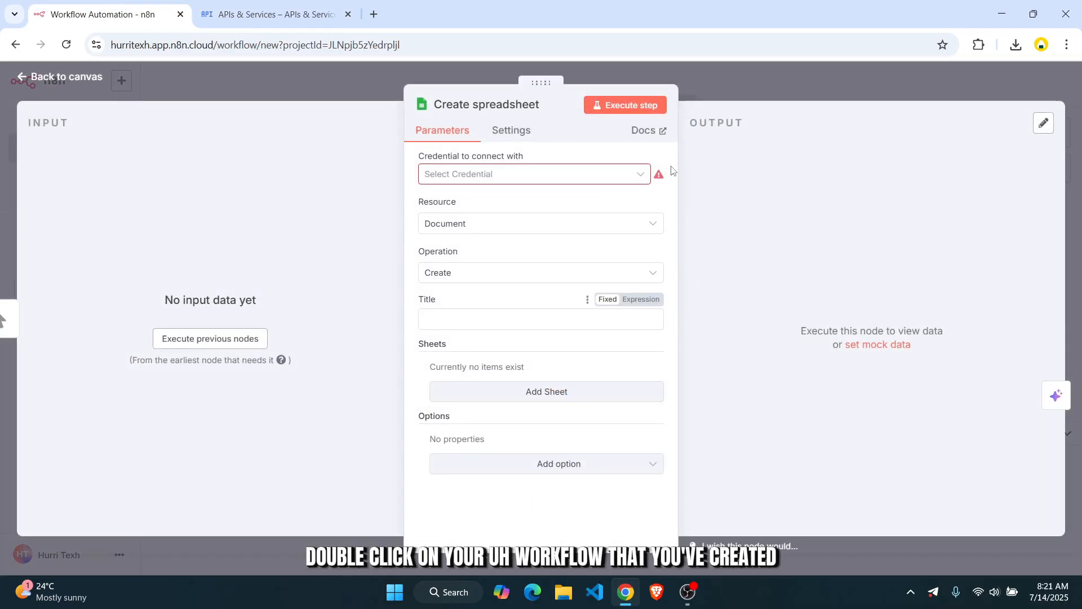
left_click(523, 136)
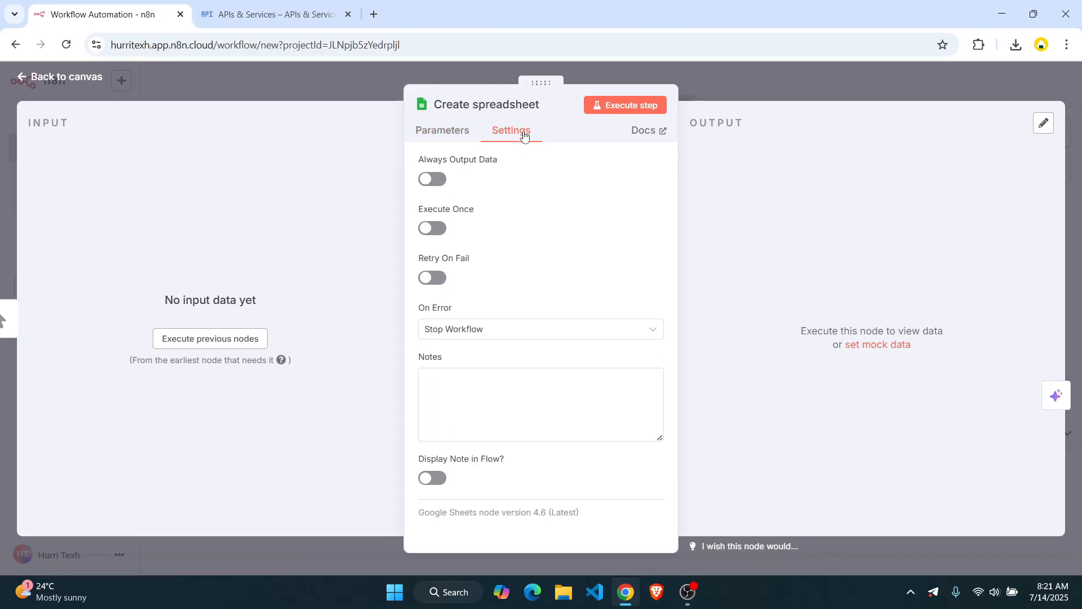
left_click(440, 134)
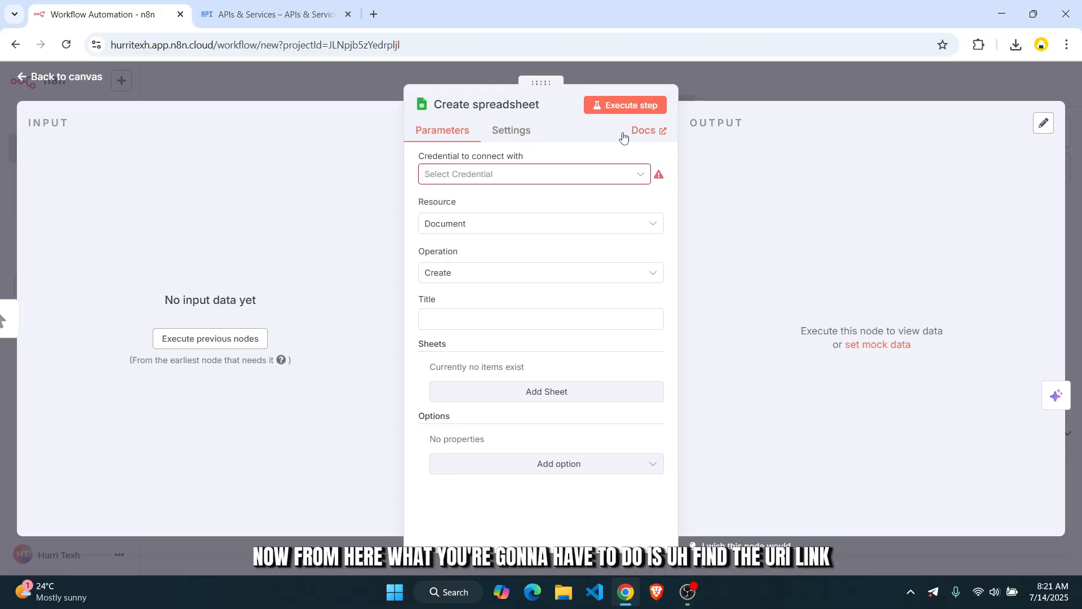
left_click(508, 136)
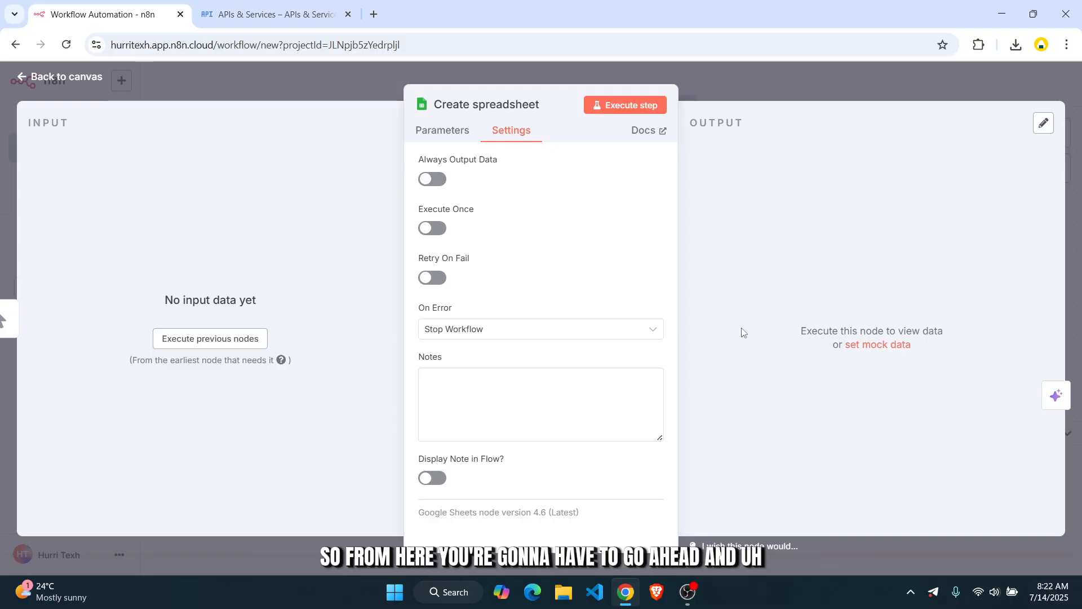
left_click(458, 141)
left_click(473, 177)
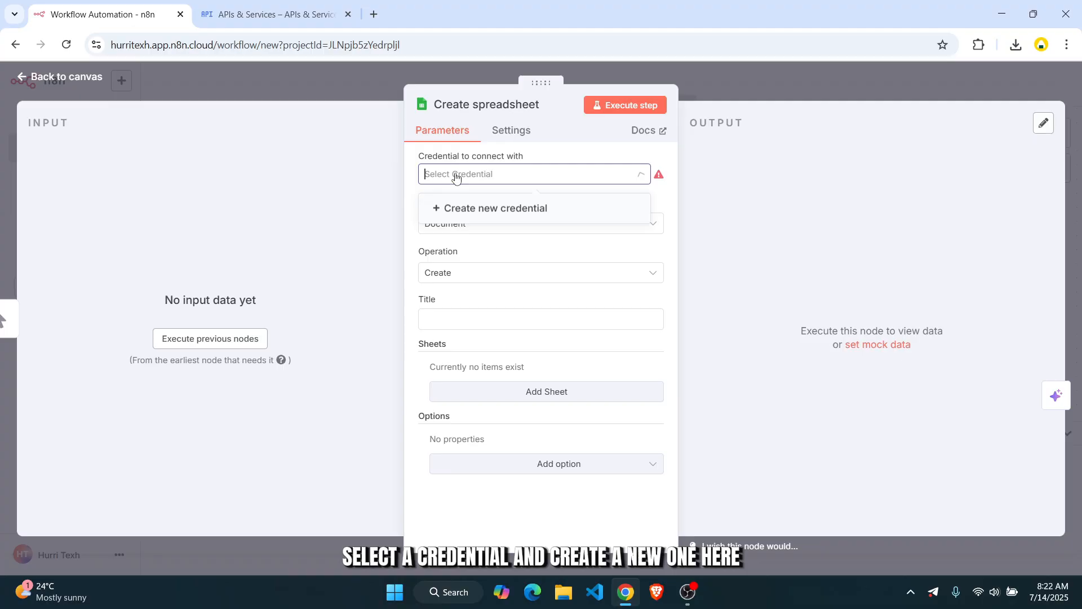
left_click(492, 212)
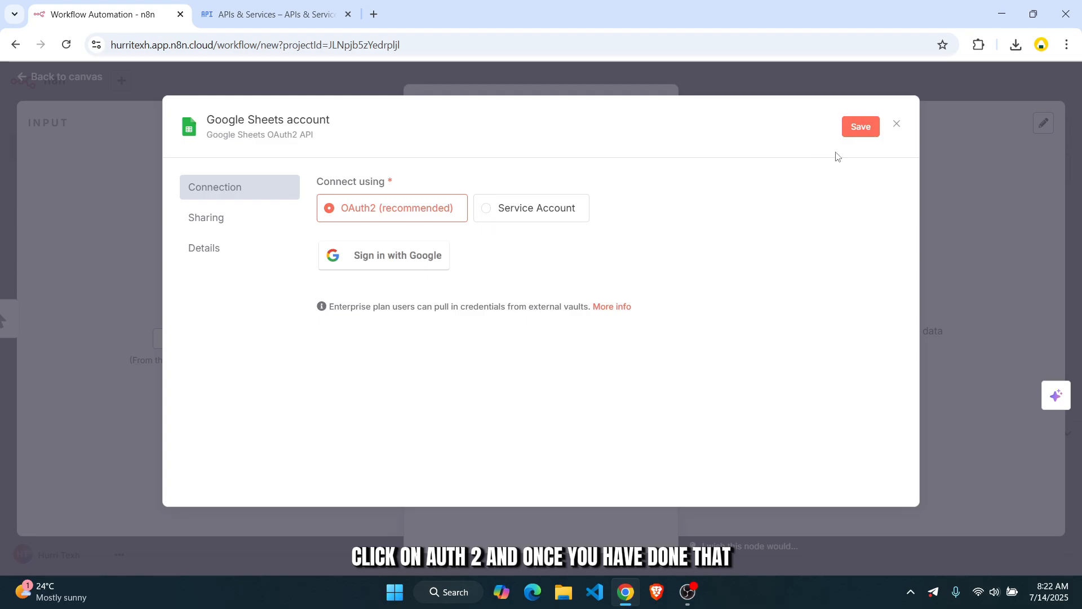
- Sign in with Google, pick the account and grant n8n all requested permissions
left_click(389, 256)
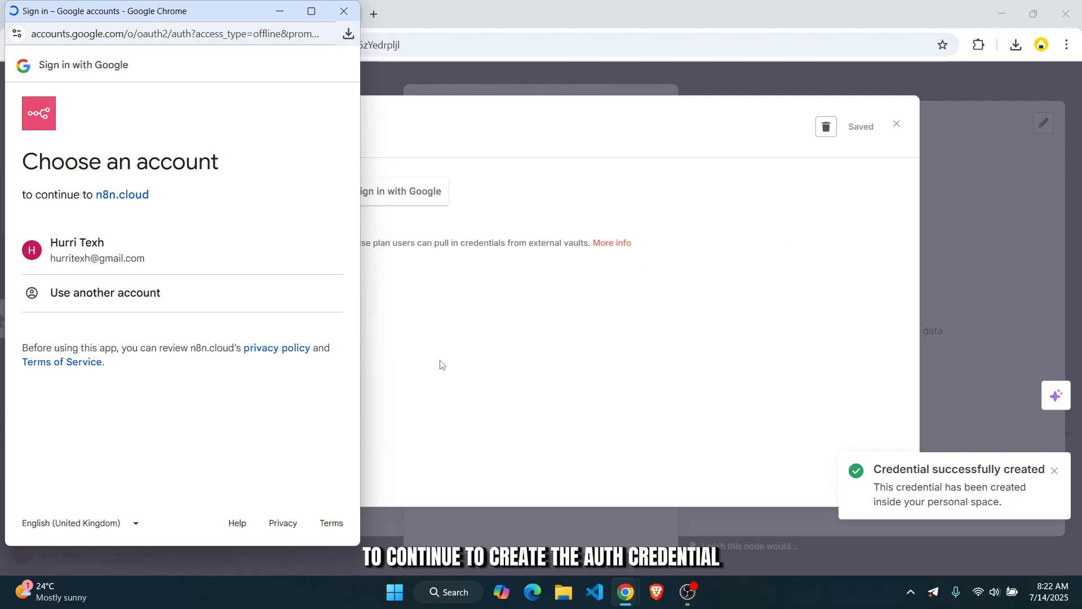
left_click(155, 256)
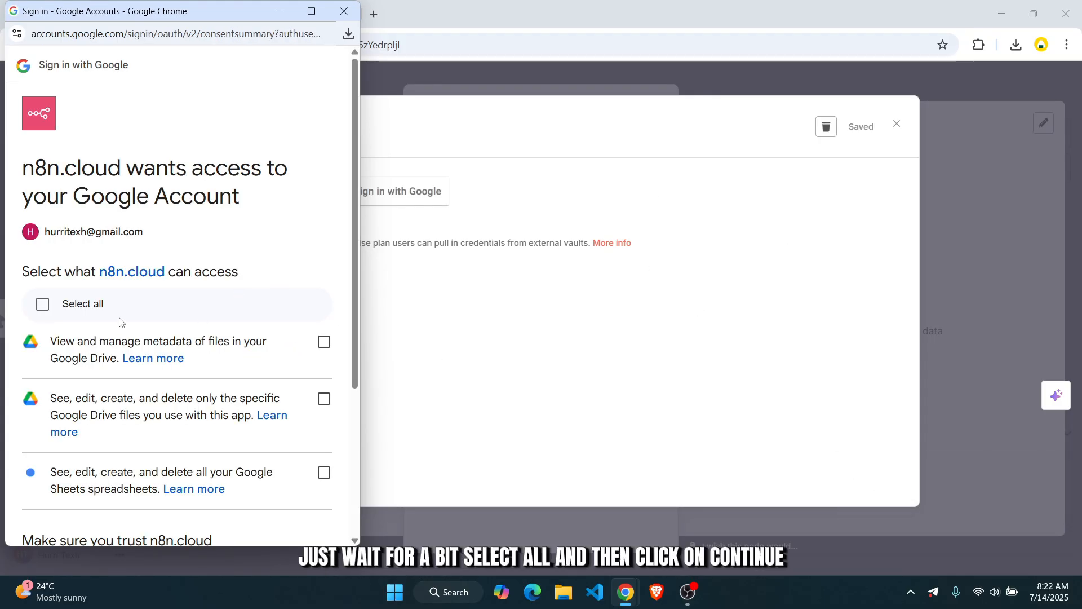
left_click(43, 304)
scroll(304, 390, "down", 4)
left_click(280, 476)
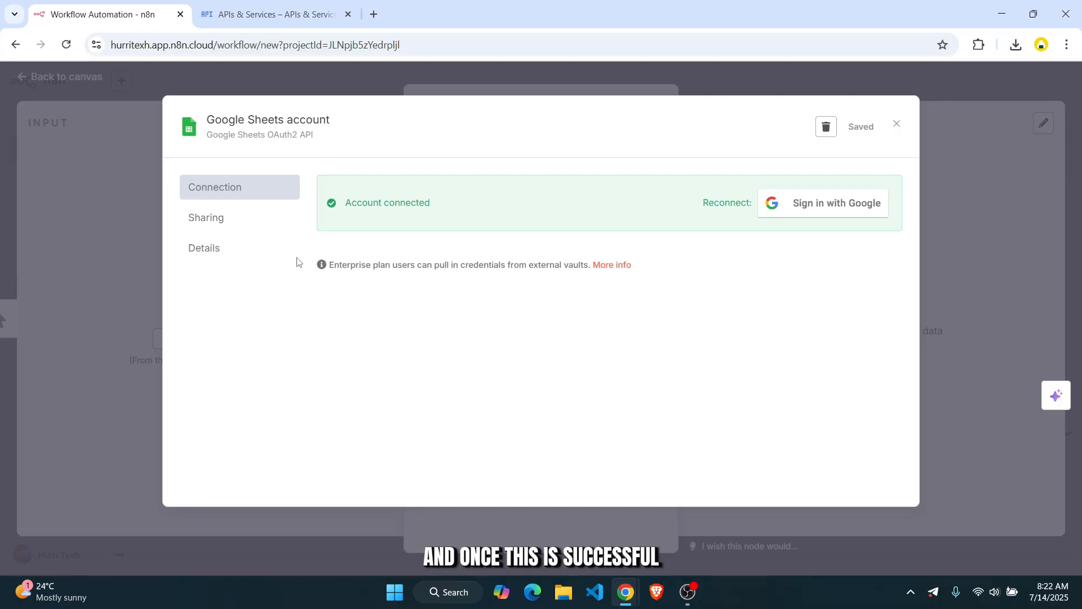
- Review the credential's Sharing and Details tabs, then close the credential dialog
left_click(228, 219)
left_click(244, 243)
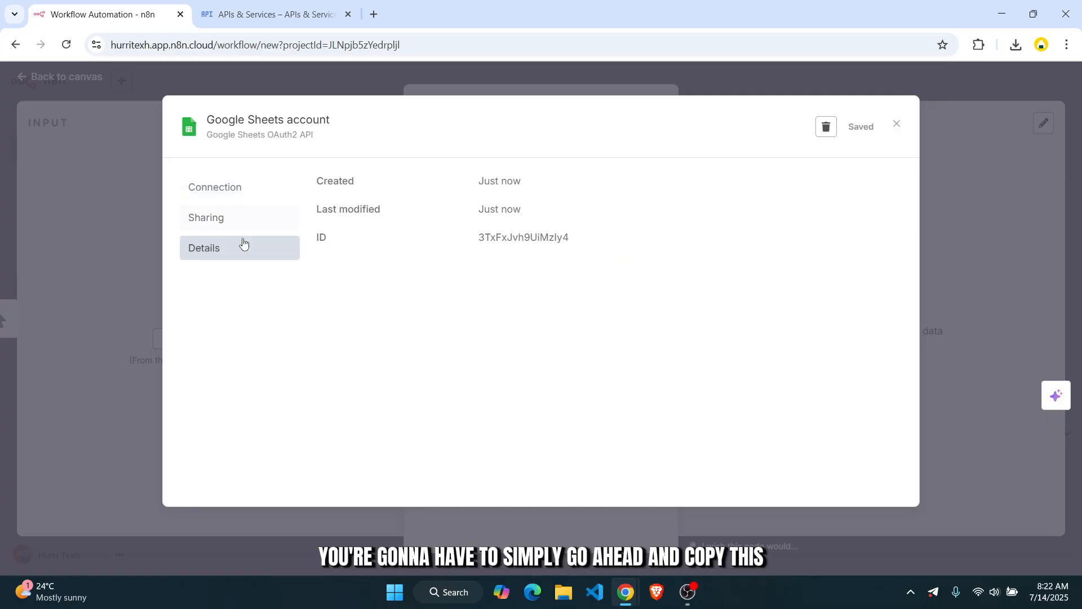
left_click(279, 192)
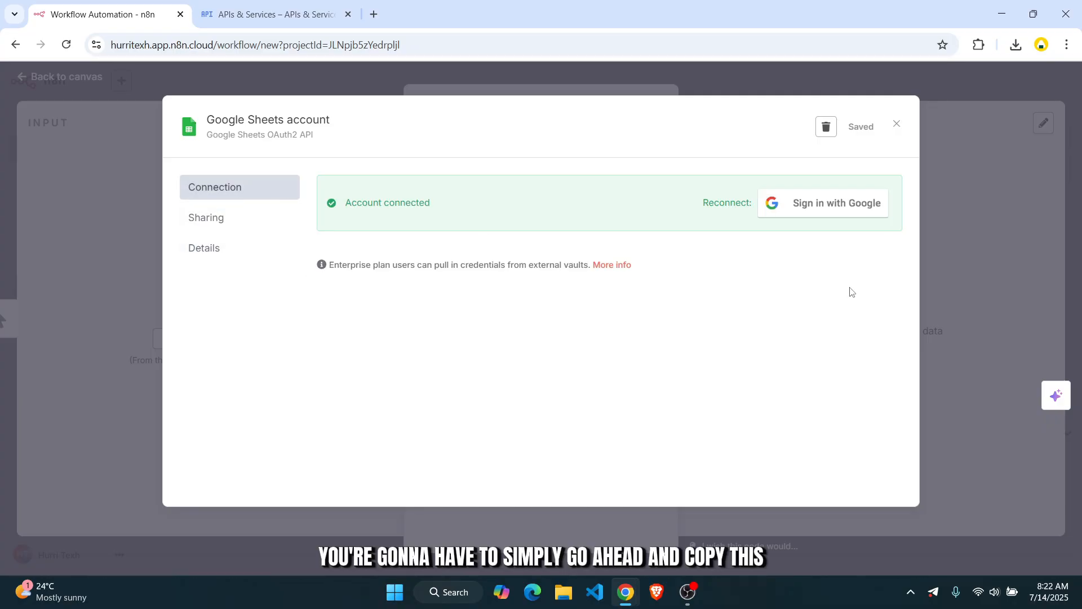
left_click(896, 123)
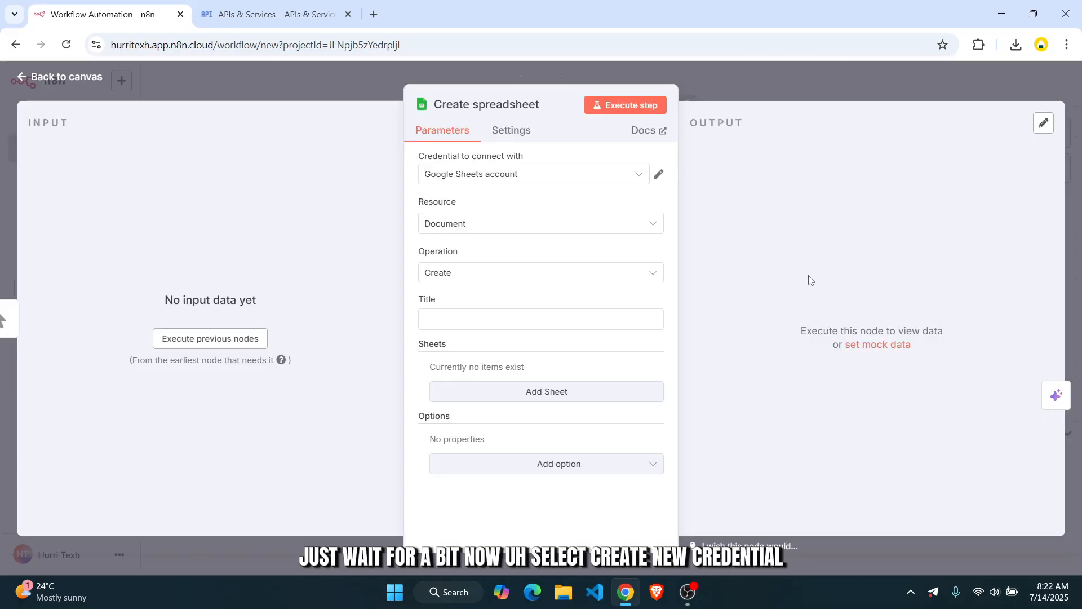
- Begin another new Google Sheets credential and try the Service Account connection option
left_click(620, 180)
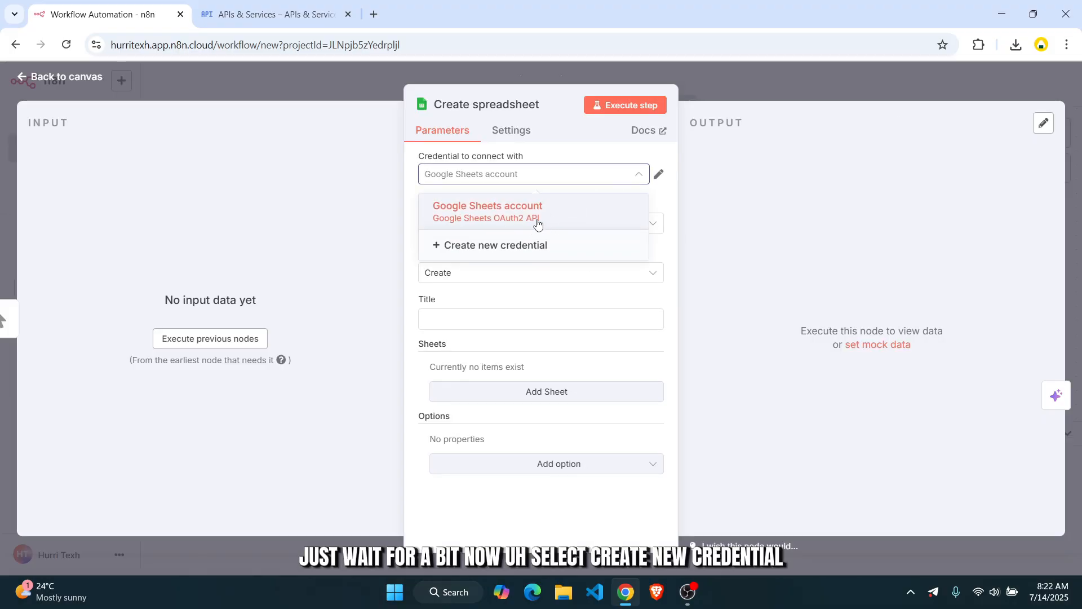
left_click(512, 245)
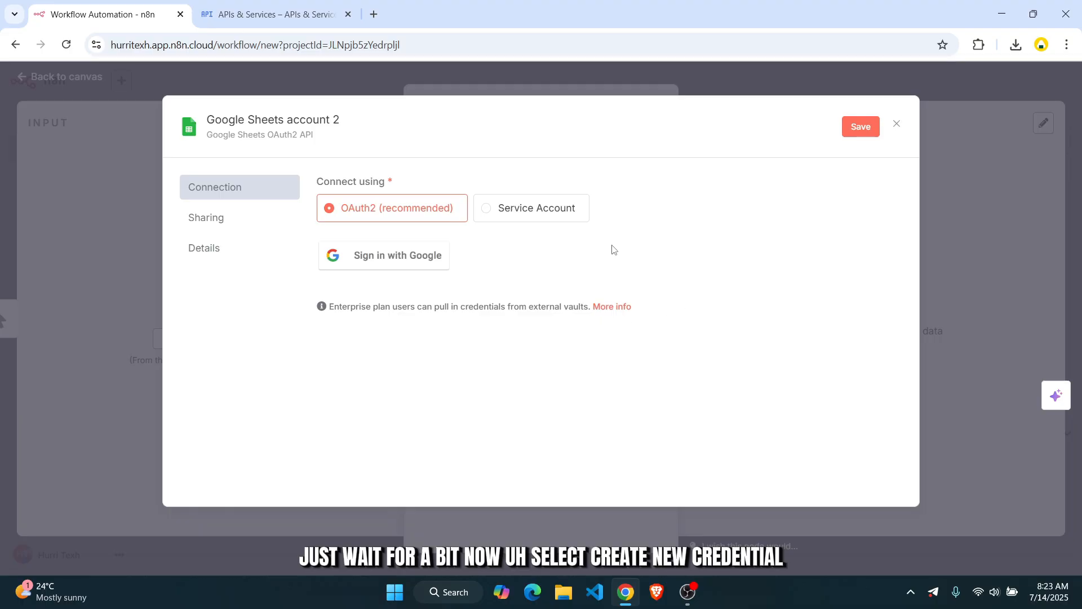
left_click(525, 221)
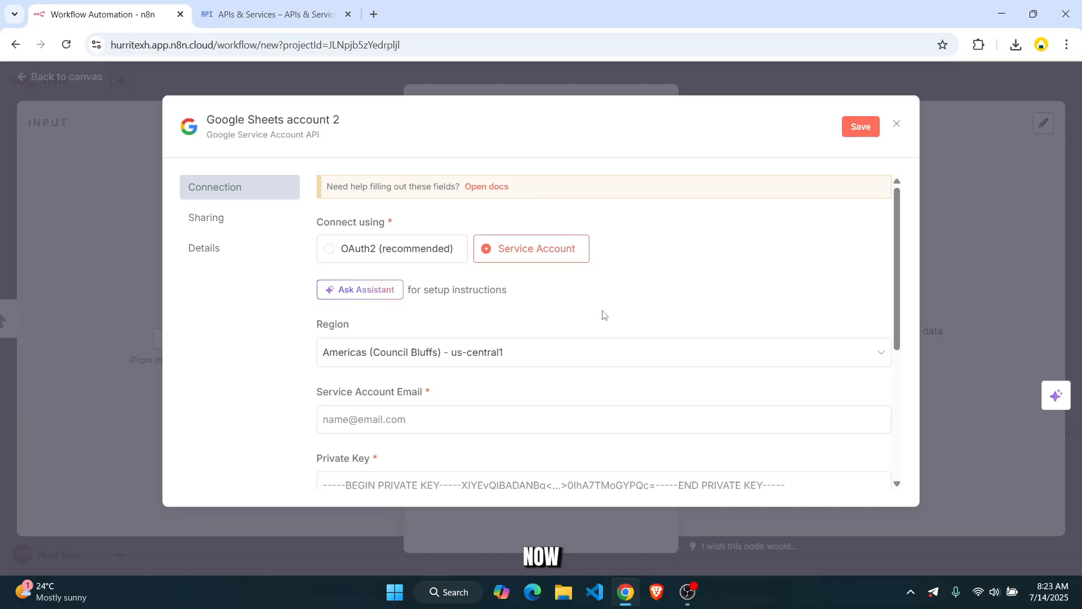
scroll(602, 315, "down", 3)
scroll(602, 314, "up", 3)
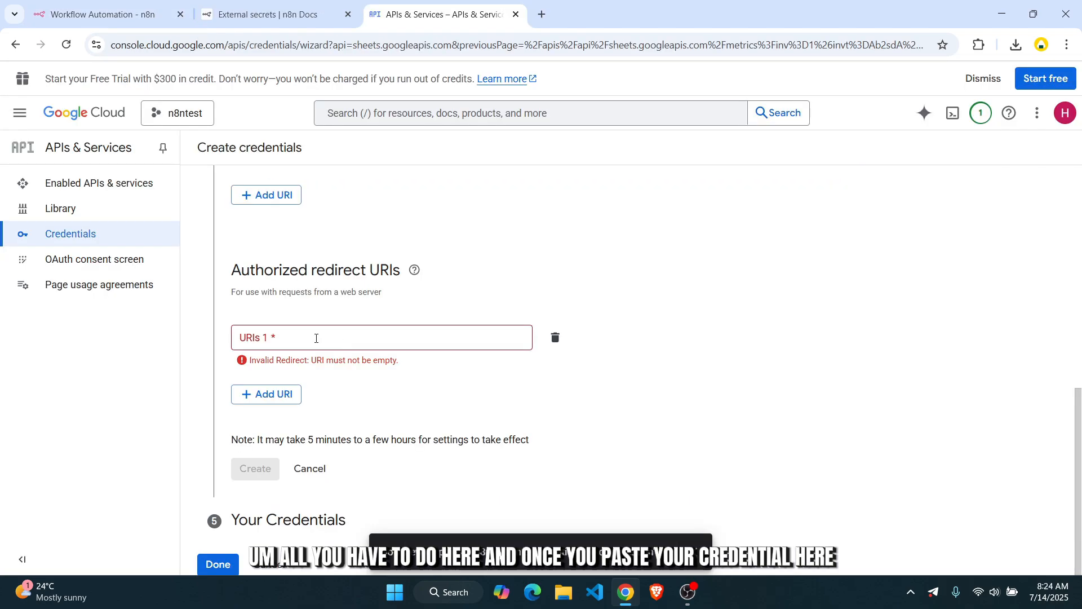
- Finish the Google Cloud create-credentials wizard with Done and return to the n8n credential
left_click(254, 342)
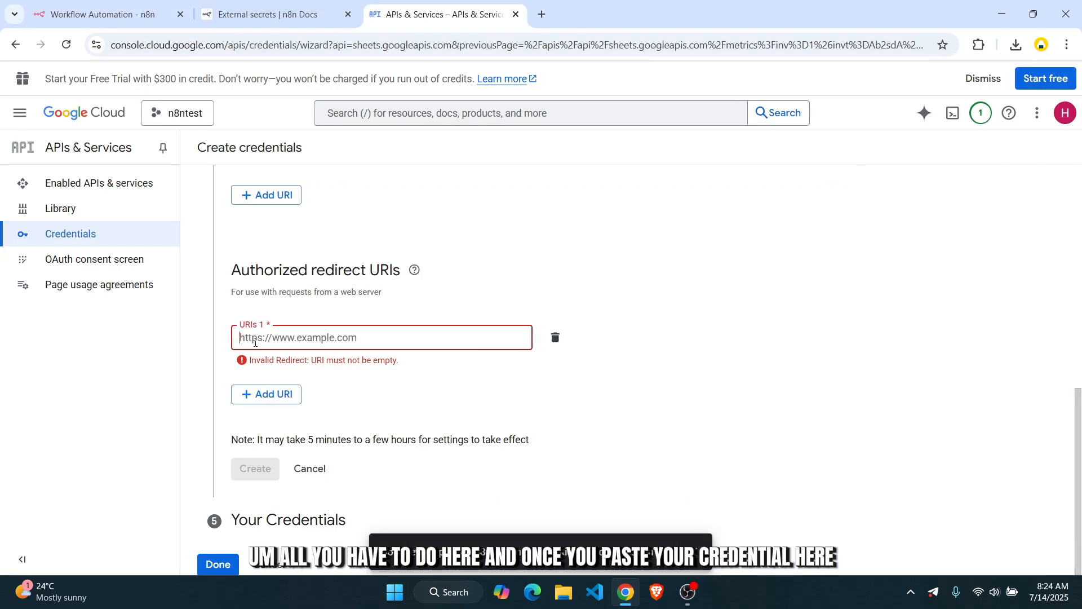
left_click(87, 6)
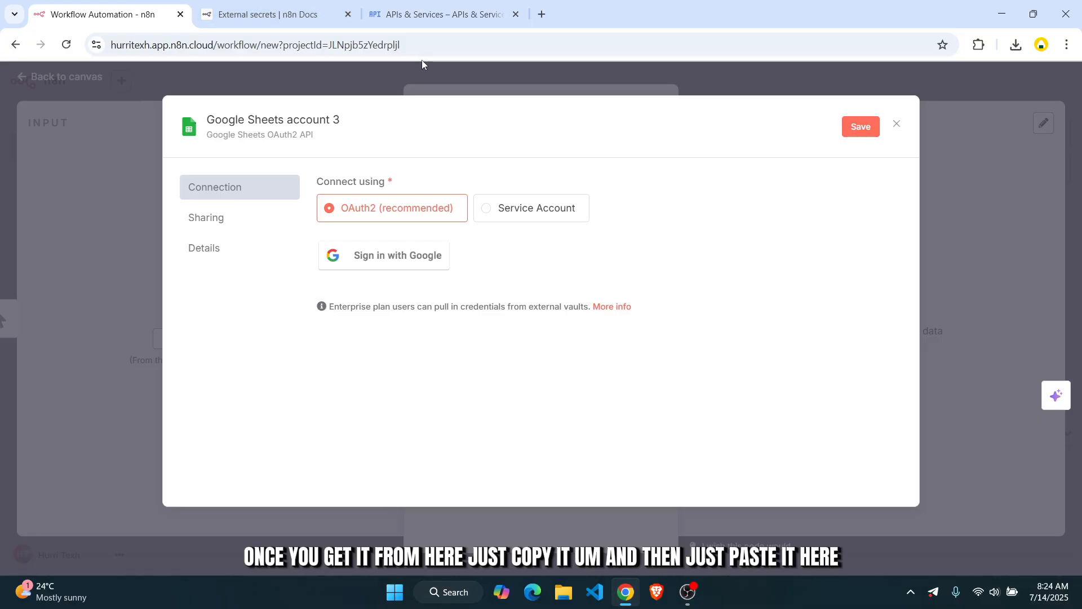
left_click(352, 4)
left_click(388, 12)
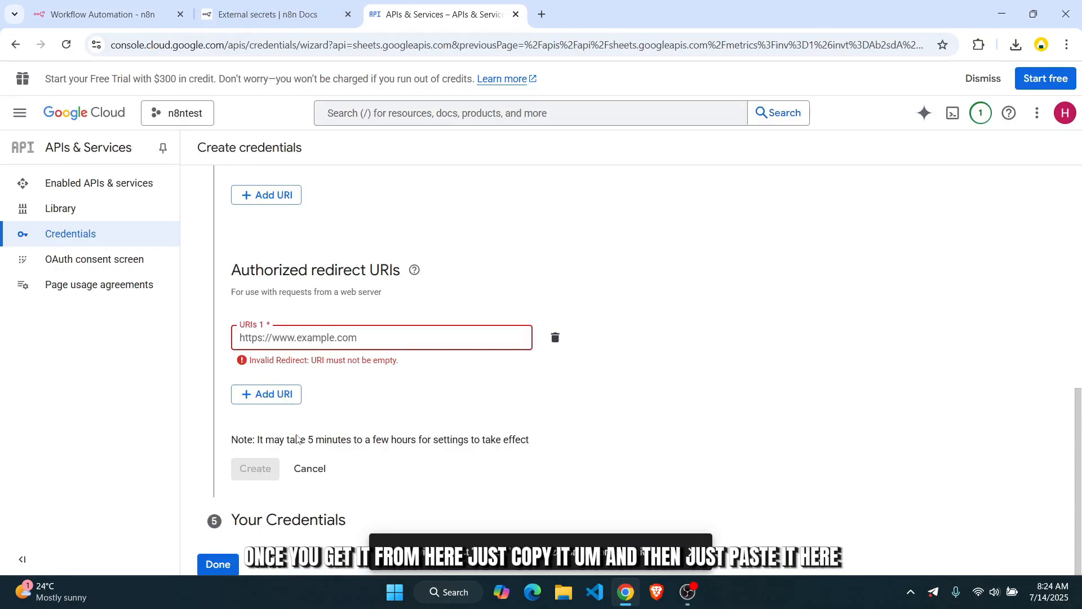
left_click(218, 566)
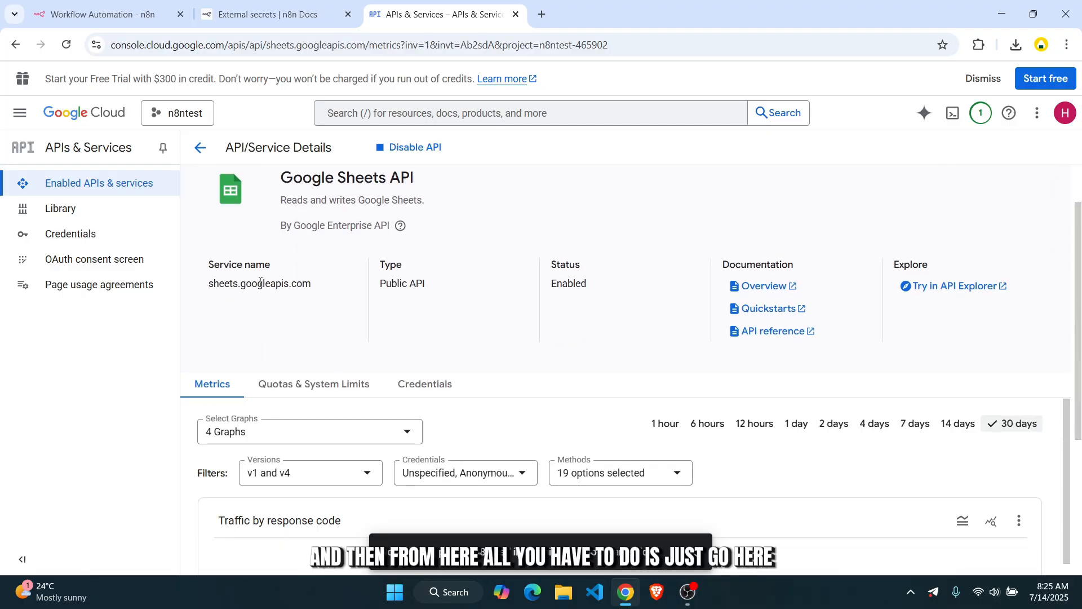
left_click(96, 14)
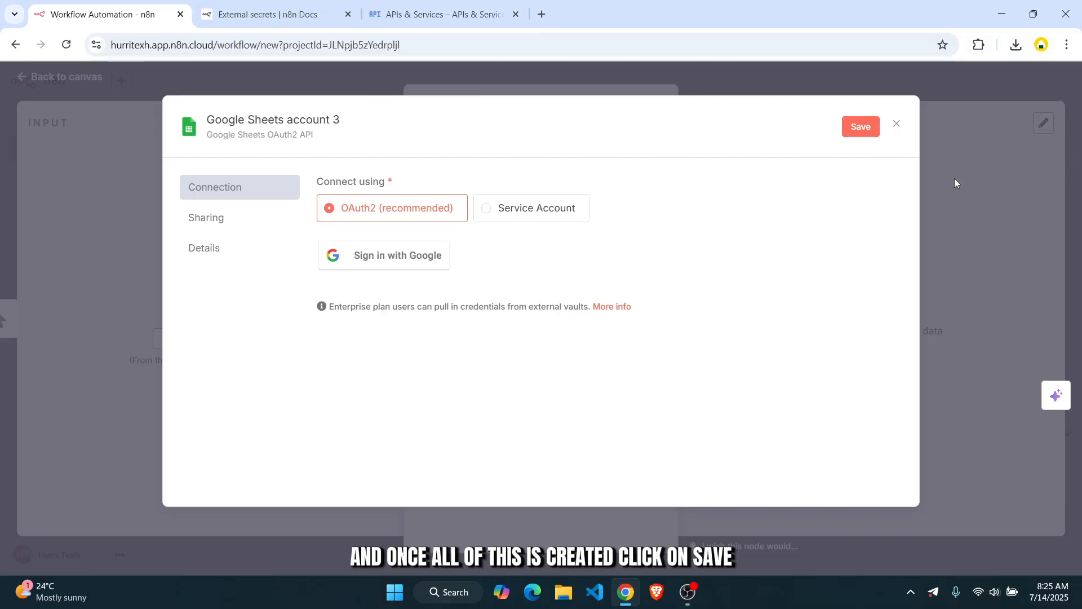
- Save the 'Google Sheets account 3' credential, close its window, and reopen the Create spreadsheet node
left_click(874, 129)
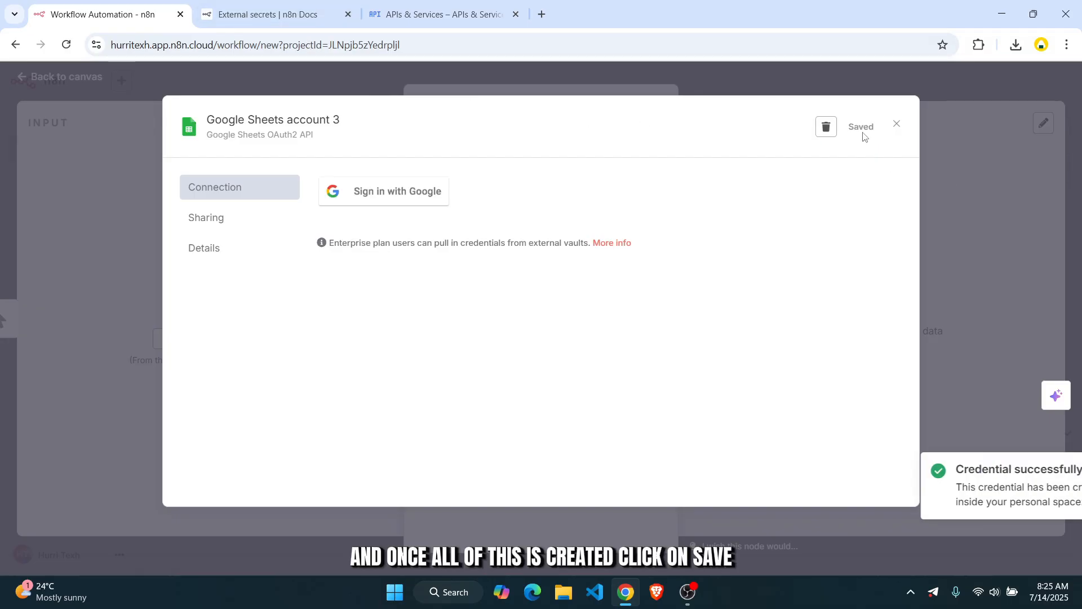
left_click(896, 125)
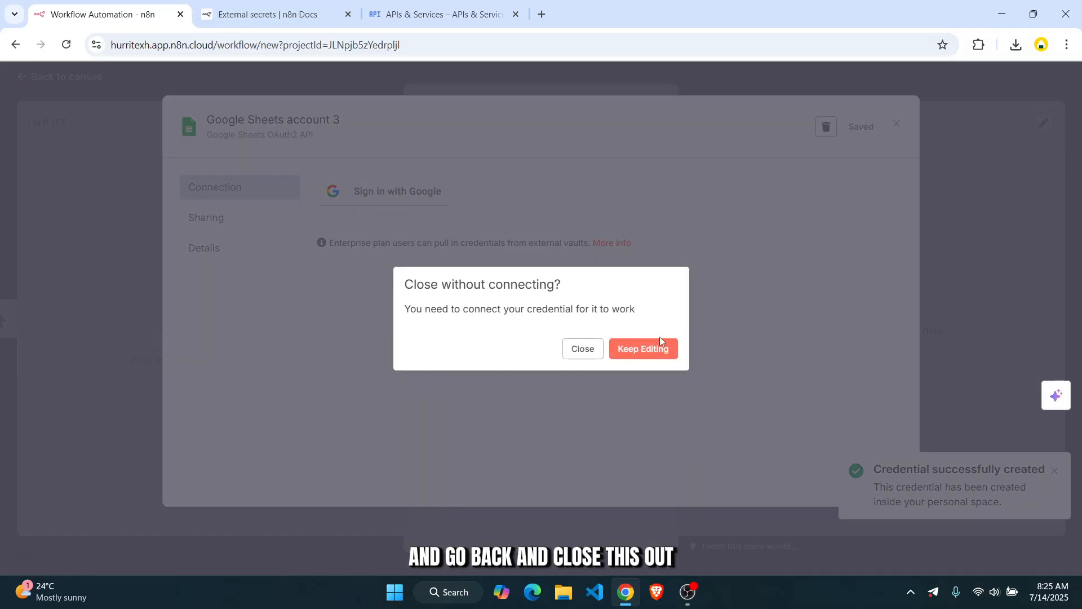
left_click(583, 356)
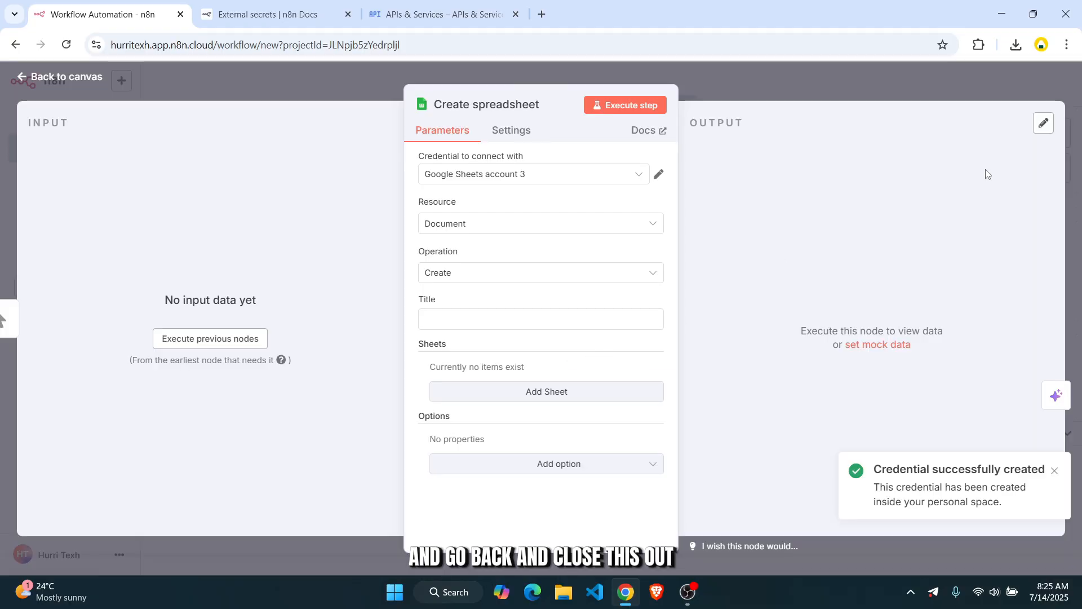
left_click(733, 89)
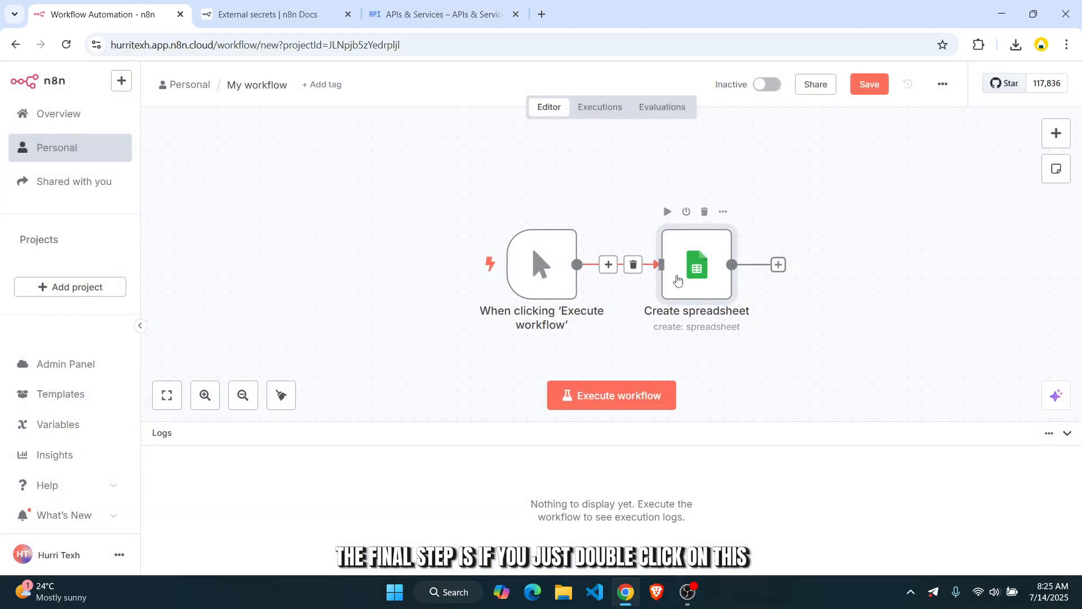
double_click(677, 280)
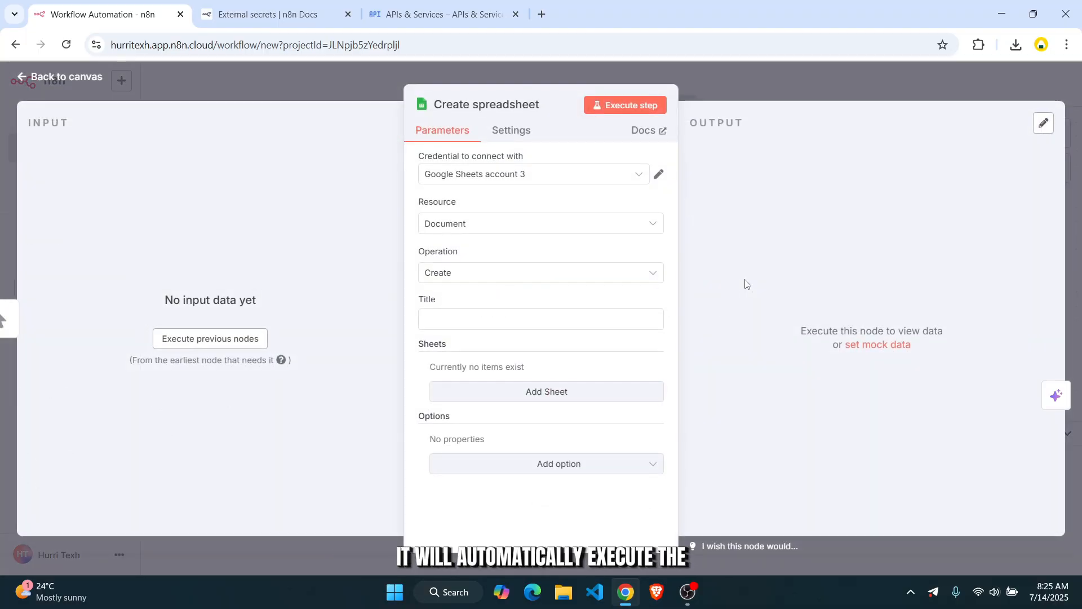
- Return to the canvas and execute the whole workflow
left_click(932, 90)
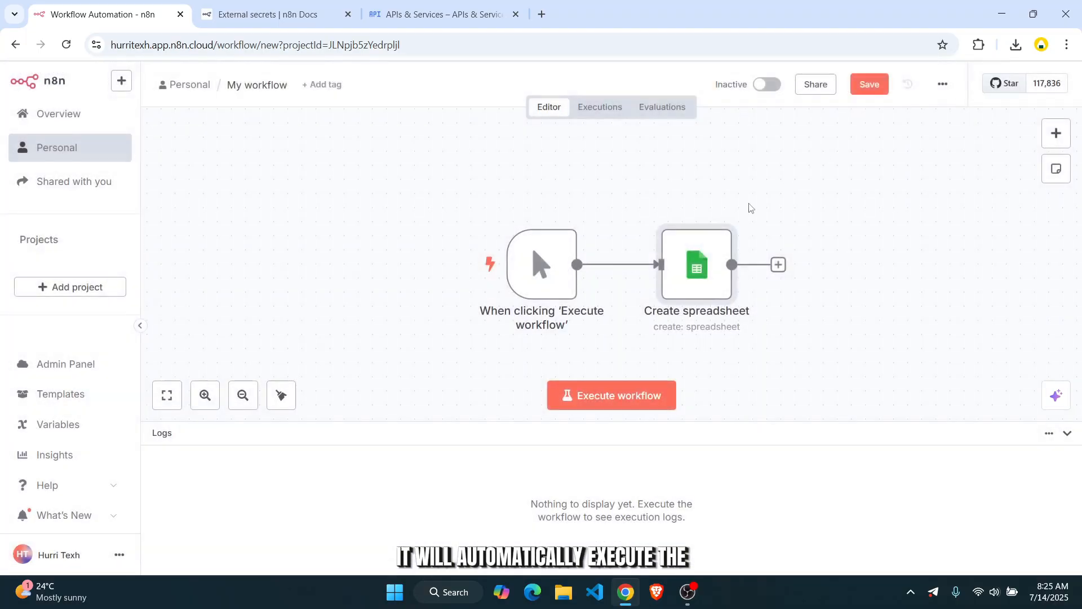
mouse_move(533, 288)
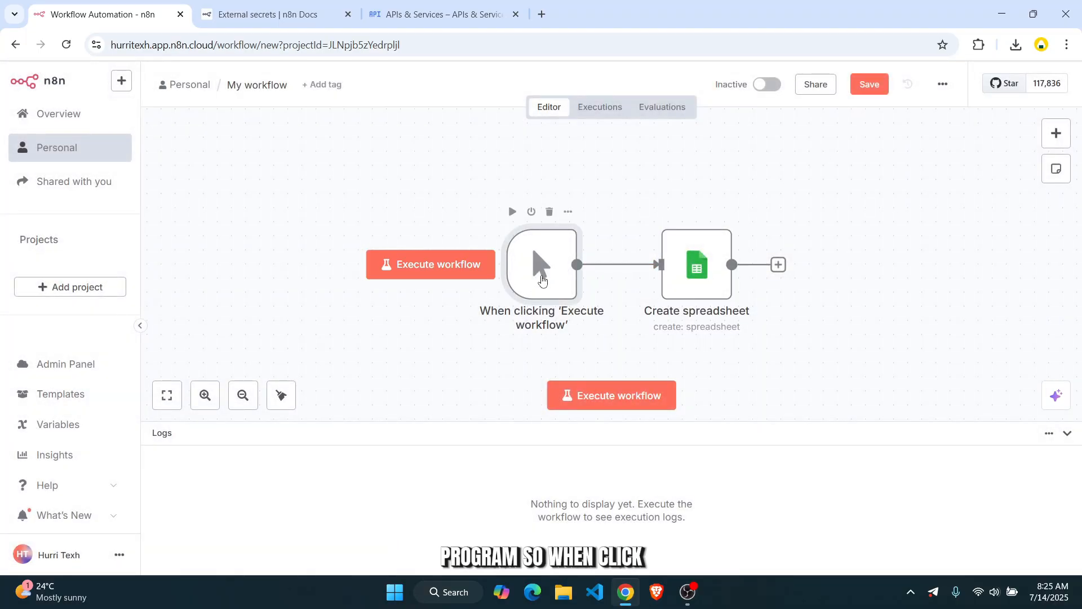
left_click(612, 395)
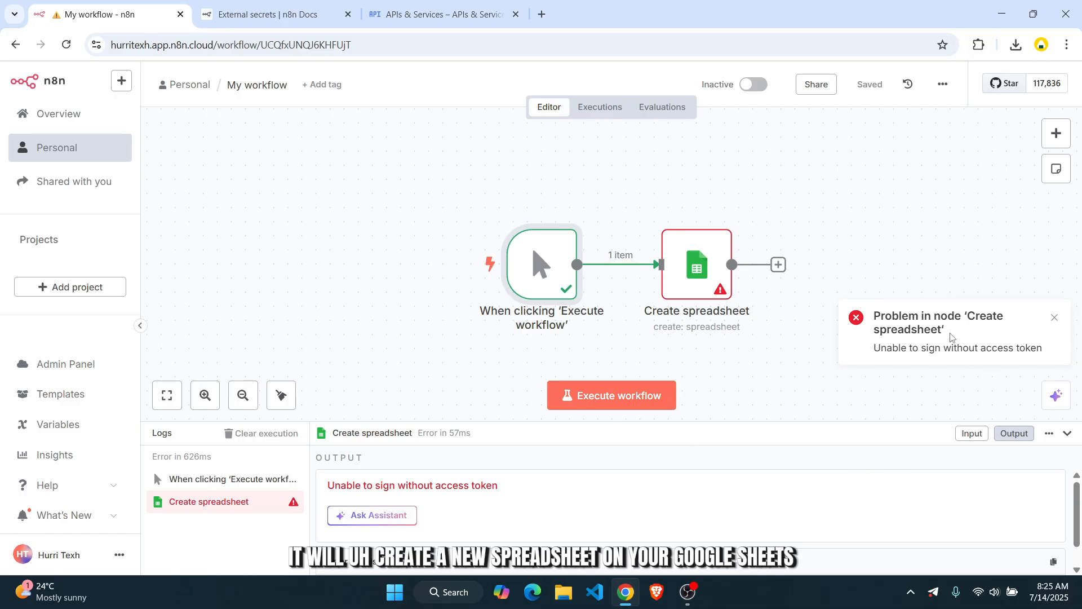
- Inspect the Create spreadsheet failure 'Unable to sign without access token' in the Logs panel
left_click_drag(951, 330, 883, 302)
left_click(828, 308)
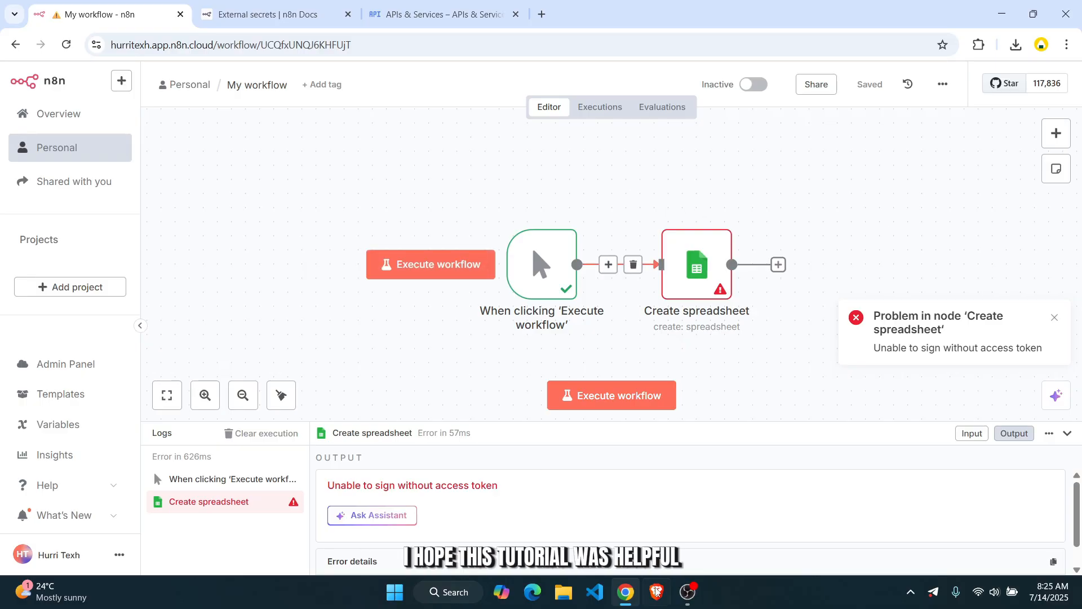
left_click(690, 593)
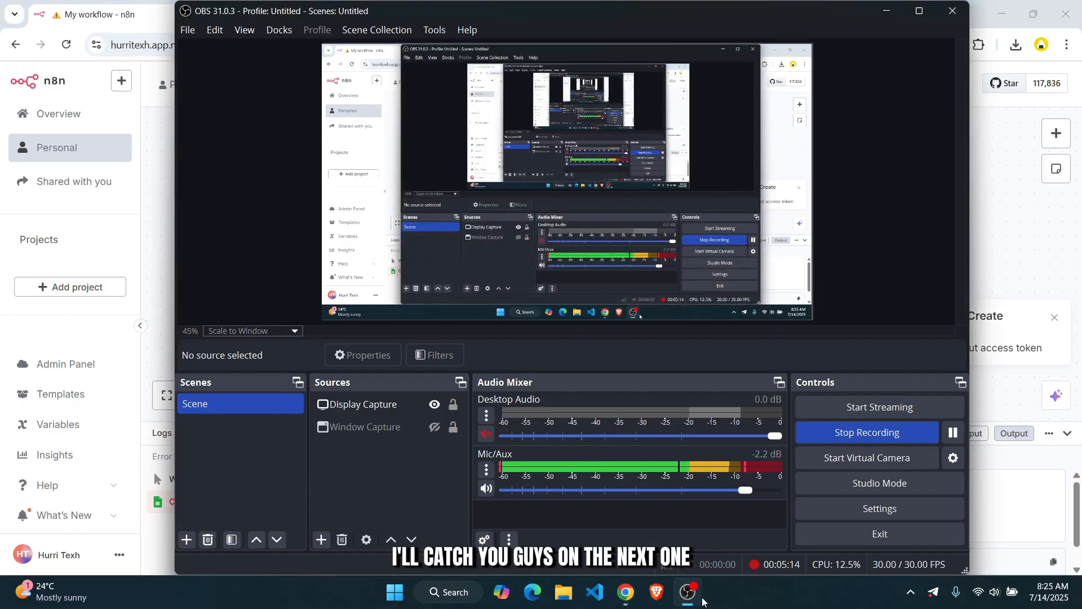